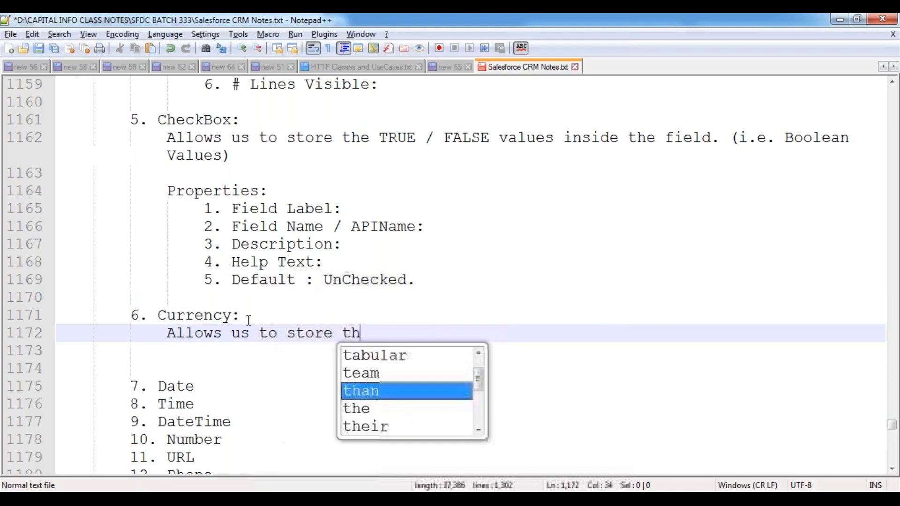
- Complete the Currency description as "Allows us to store the Currency value." and add blank lines below it
type("cy value.")
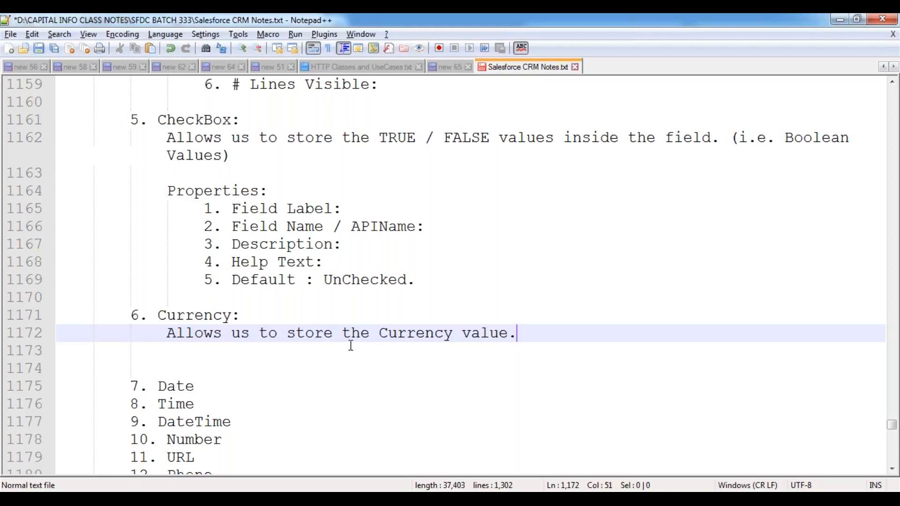
key("Return")
key("Return")
key("Return")
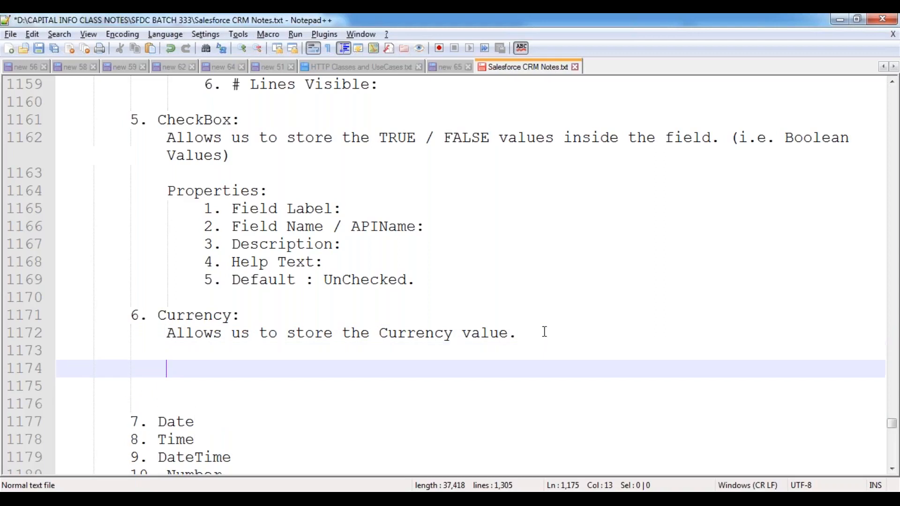
key("Up")
key("Down")
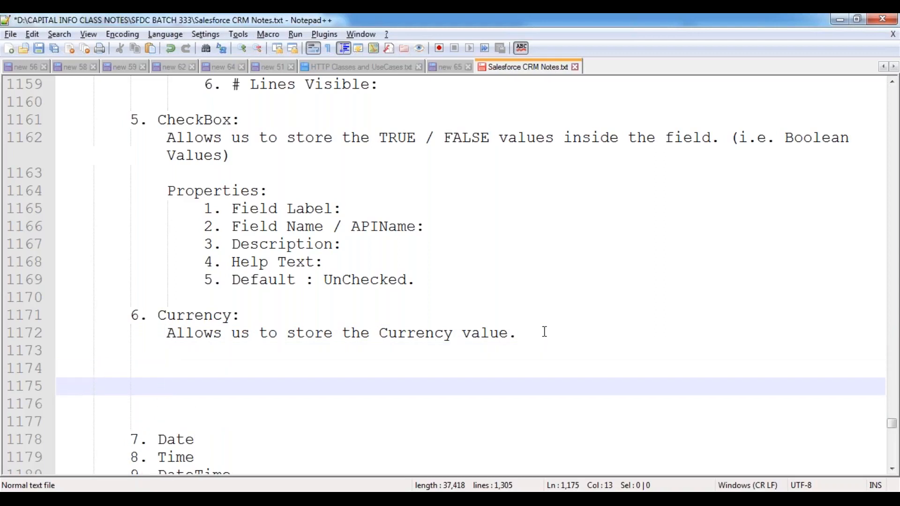
- Start an example line below the Currency description reading "Salary Amount: 40,000 -->"
type("Sa")
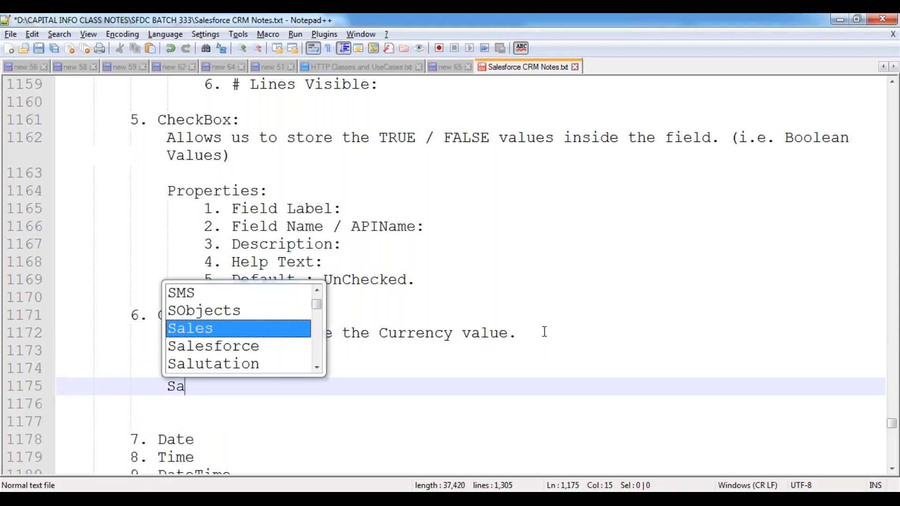
type("lary Amou")
key("BackSpace")
key("BackSpace")
type("mount: ")
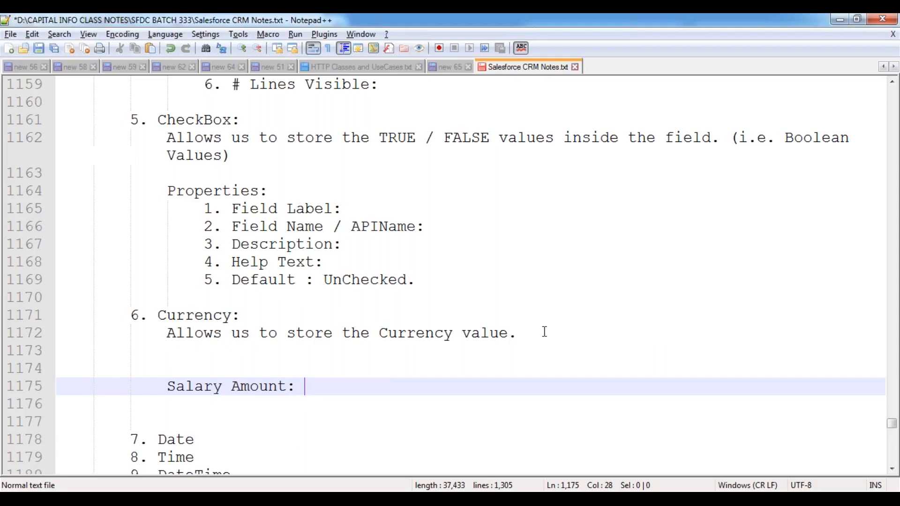
type("40,000")
key("Tab")
type("--> ")
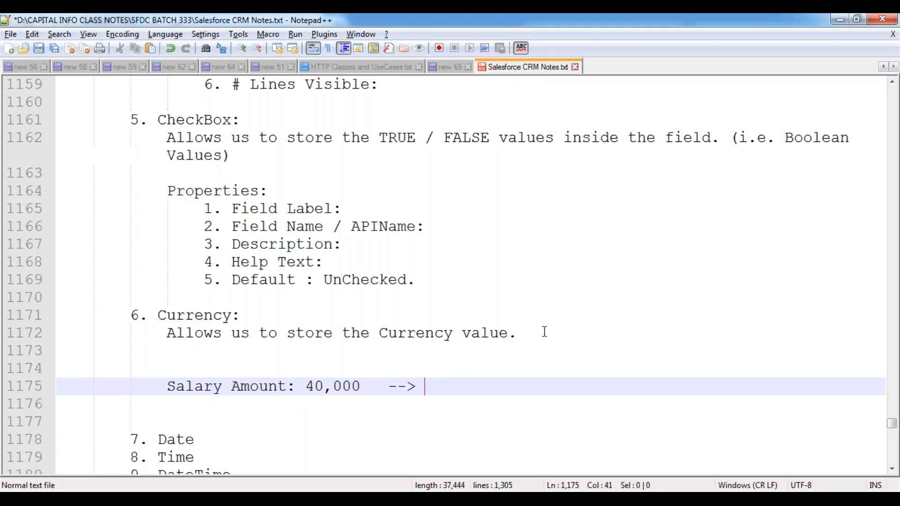
type("Save --> S")
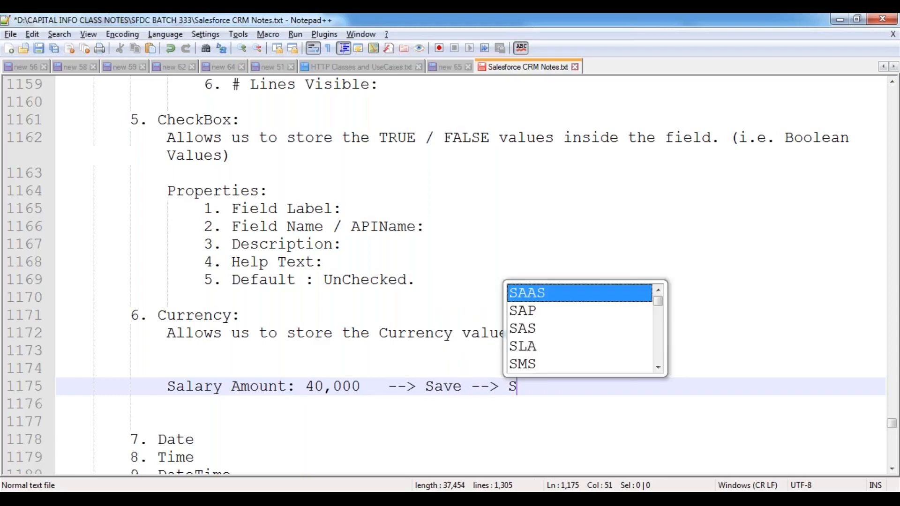
type("alary Amount ")
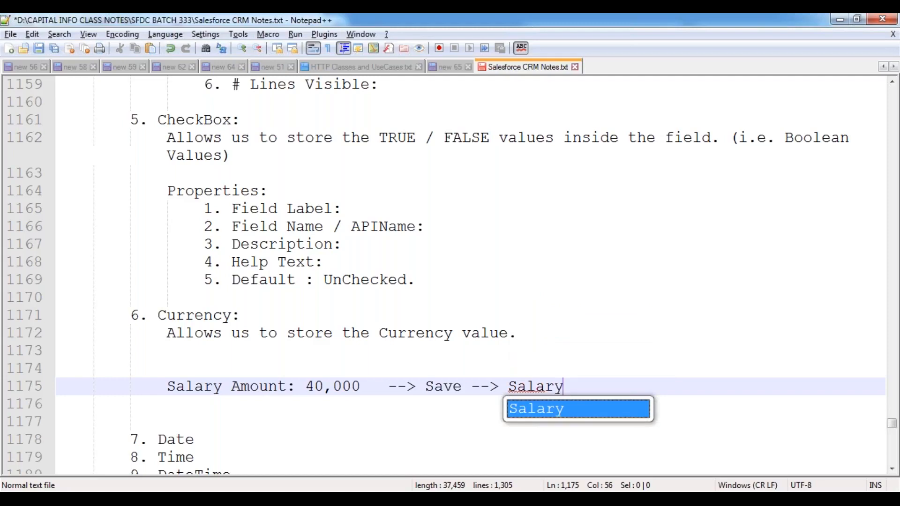
type(": ")
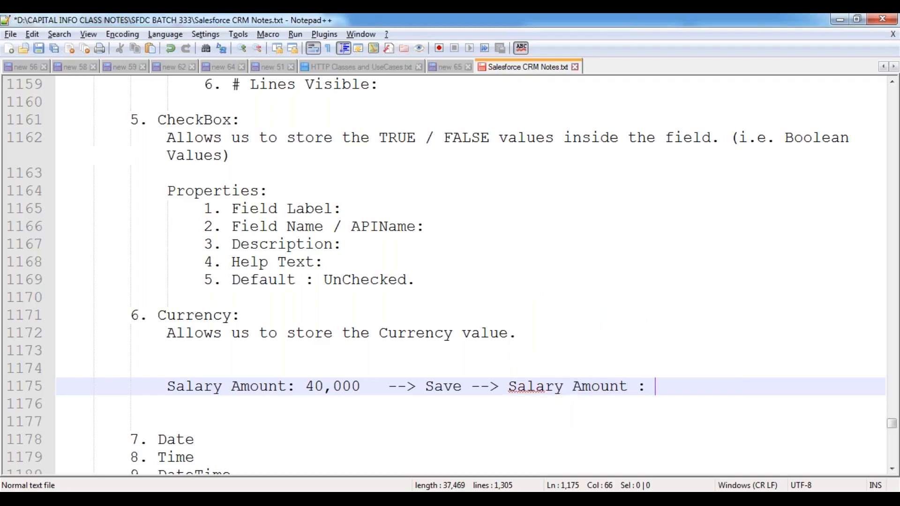
type("40,000")
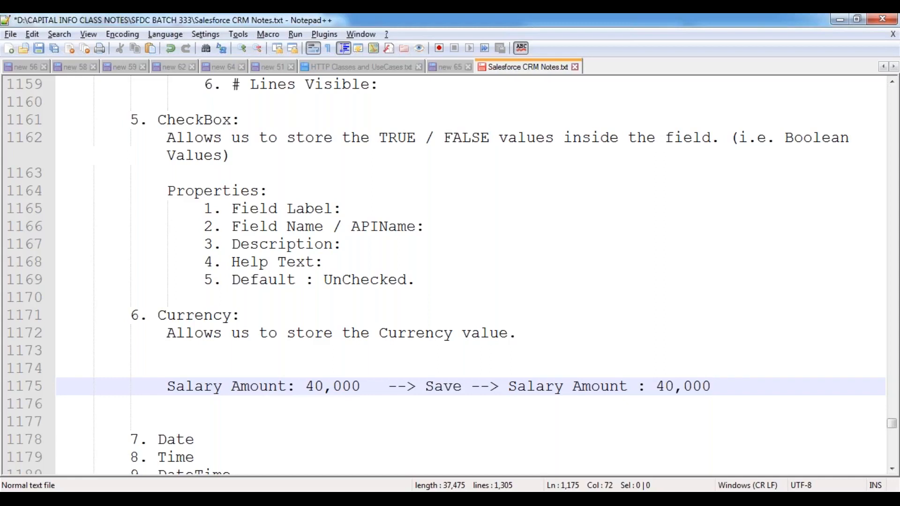
- Complete the salary example line with "Save --> Salary Amount : $ 40,000"
left_click(655, 387)
type("$")
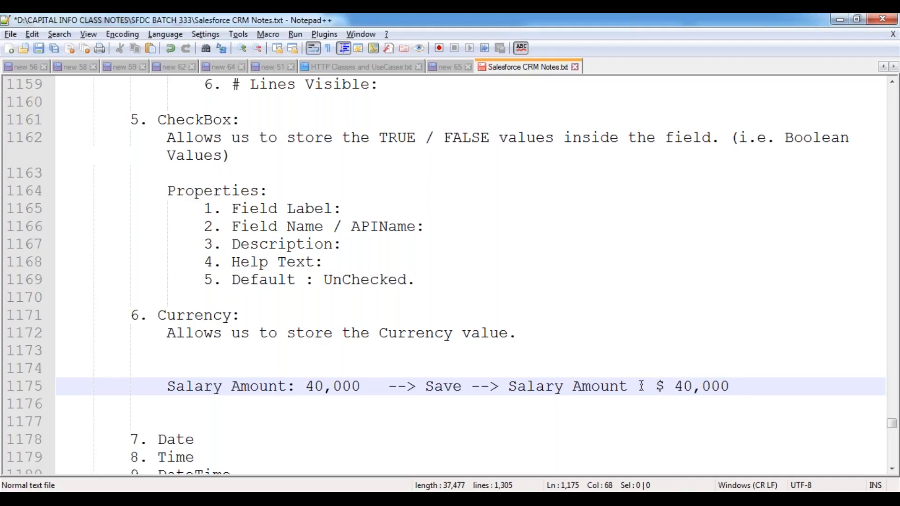
- Add the sample values 12500.50 and 75.25 after the Currency description sentence
double_click(197, 315)
left_click_drag(167, 334, 517, 339)
left_click(536, 338)
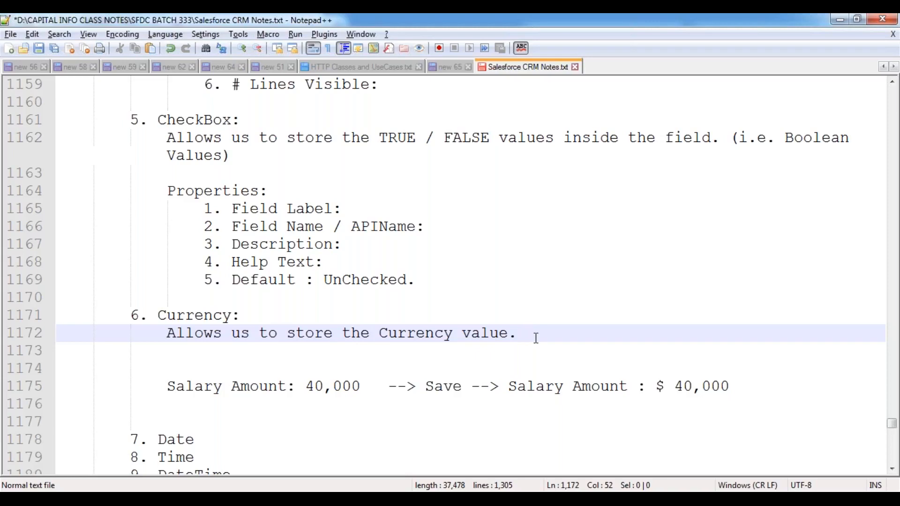
type("12500.50")
key("Tab")
key("Tab")
type("75.25")
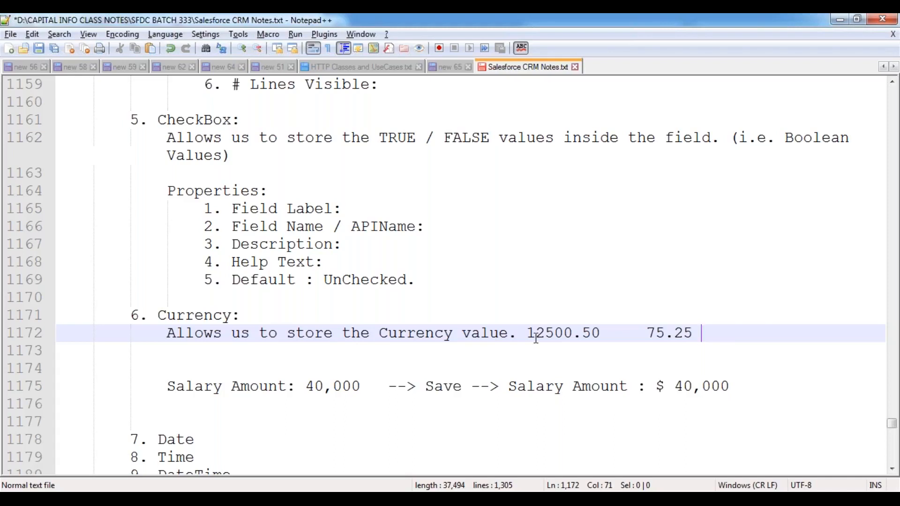
- Delete both sample decimal values from the end of the Currency description line
left_click_drag(572, 333, 543, 334)
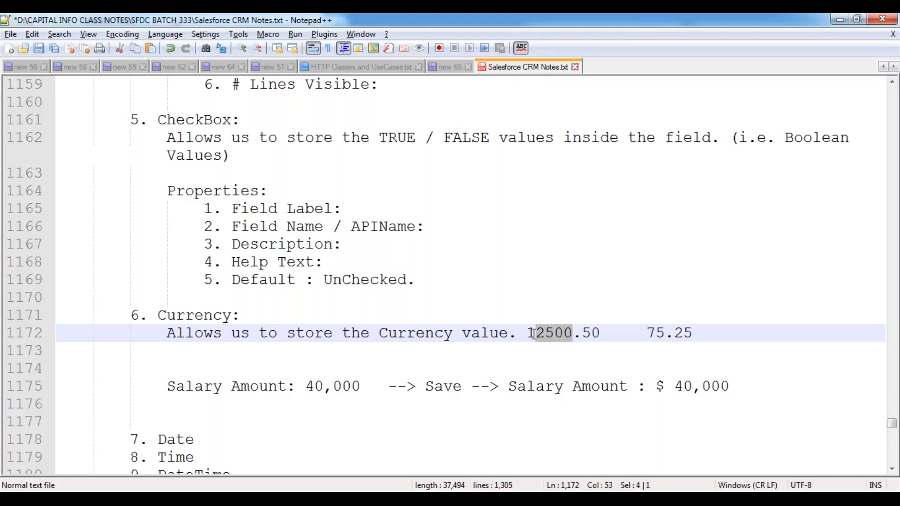
double_click(656, 333)
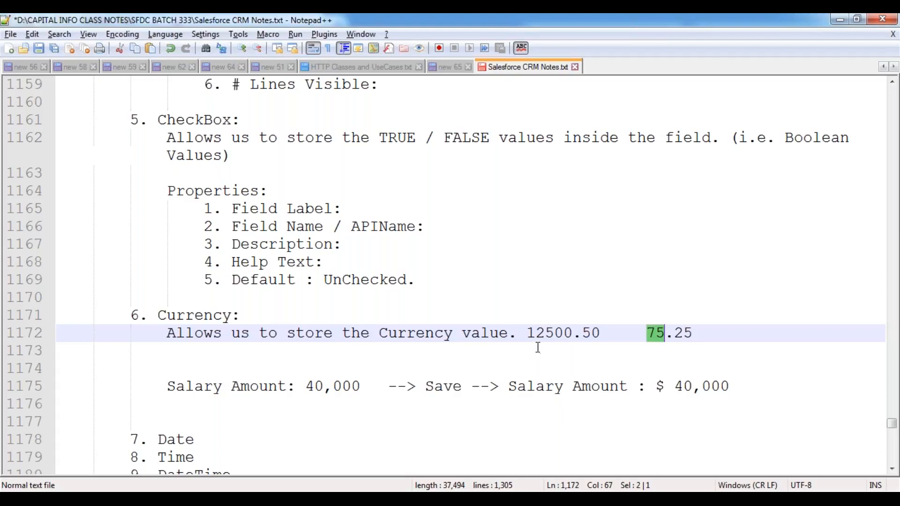
left_click(528, 333)
left_click_drag(528, 333, 697, 332)
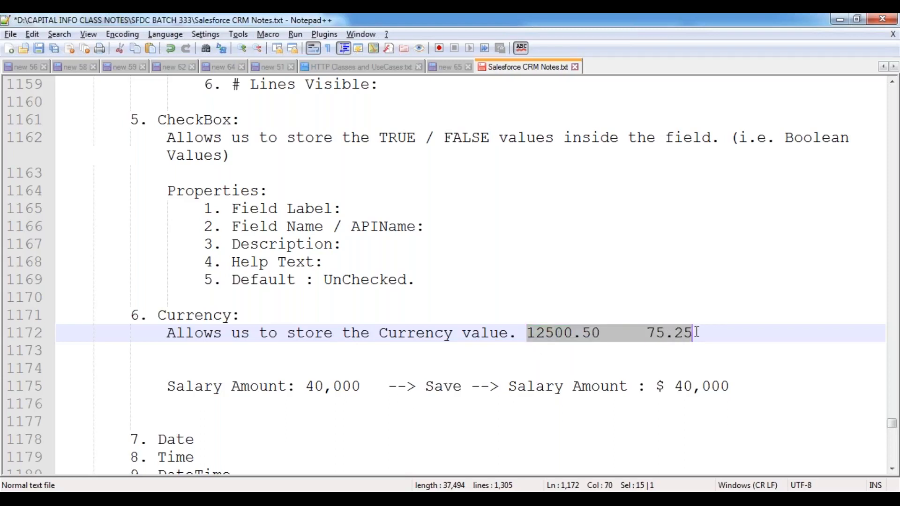
key("Delete")
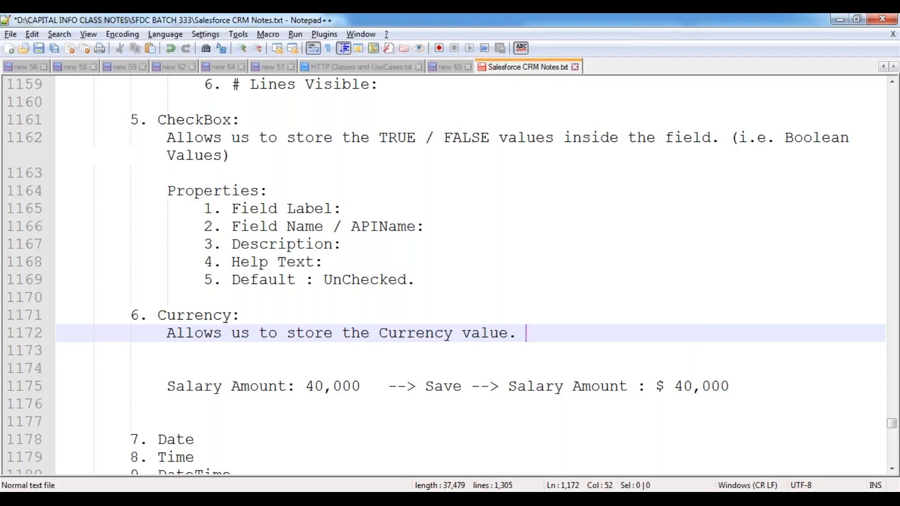
- Append "Allows max. of an 18-Digit number including Decimal points." to the Currency description
type("Allo")
key("BackSpace")
type("lows ma")
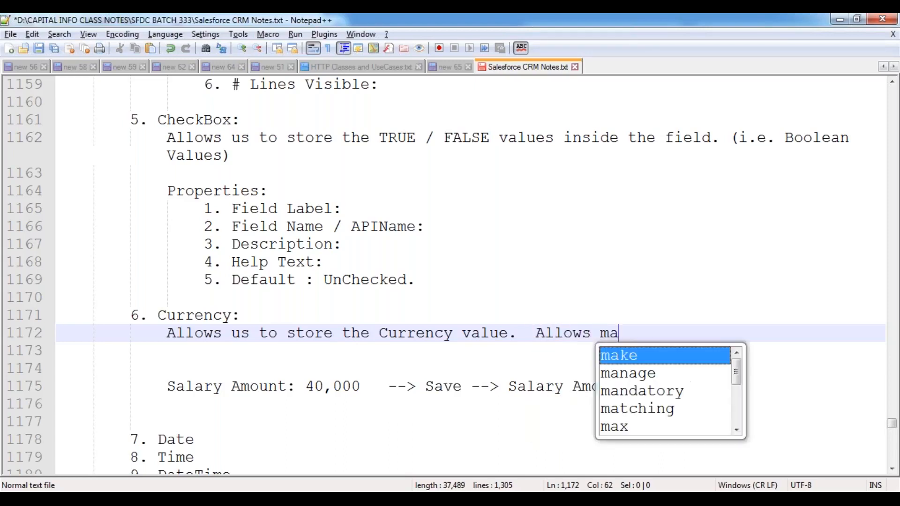
type("x. of an 1")
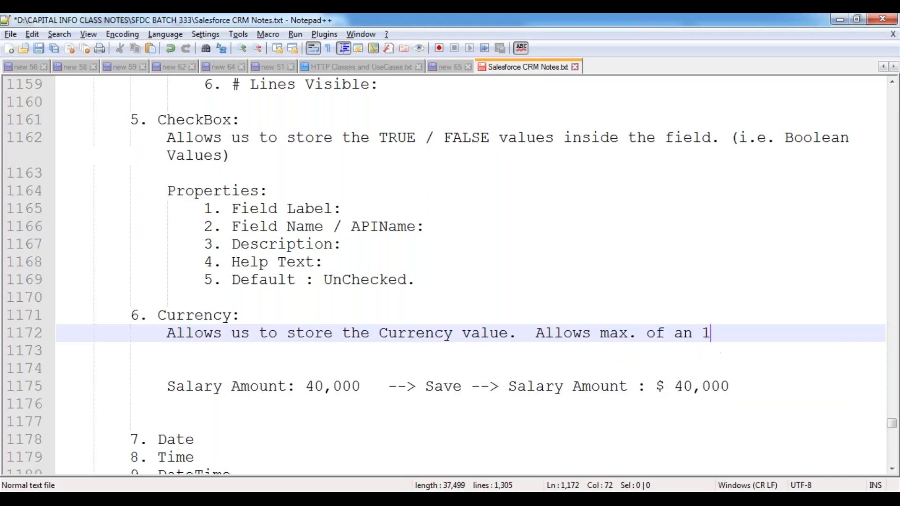
type("8-Digit n")
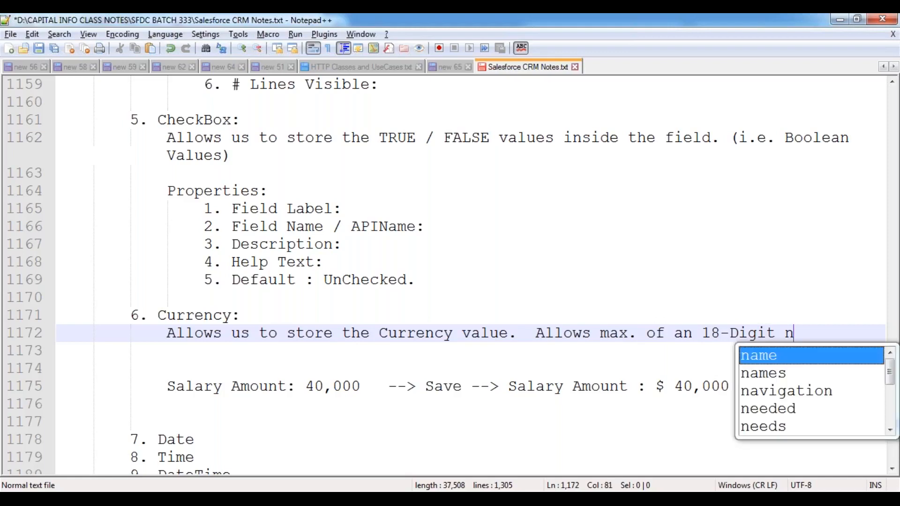
type("umber incl")
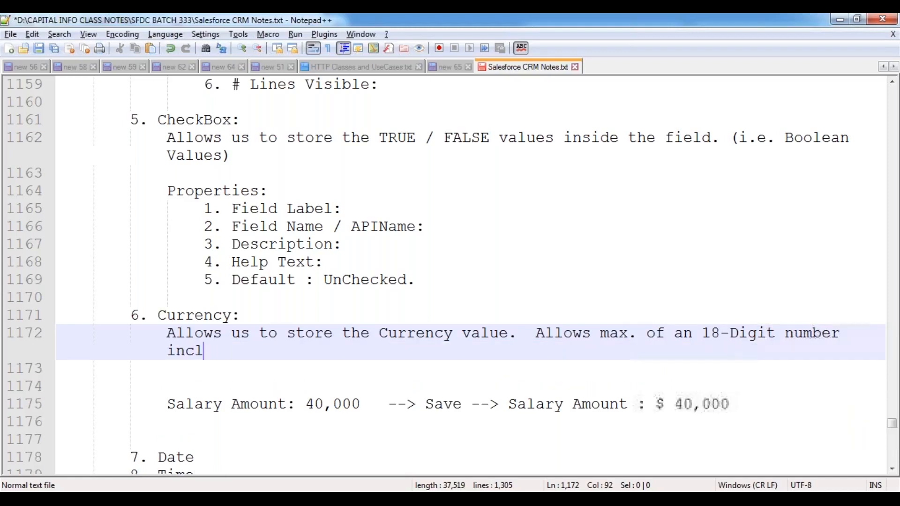
type("uding Decima")
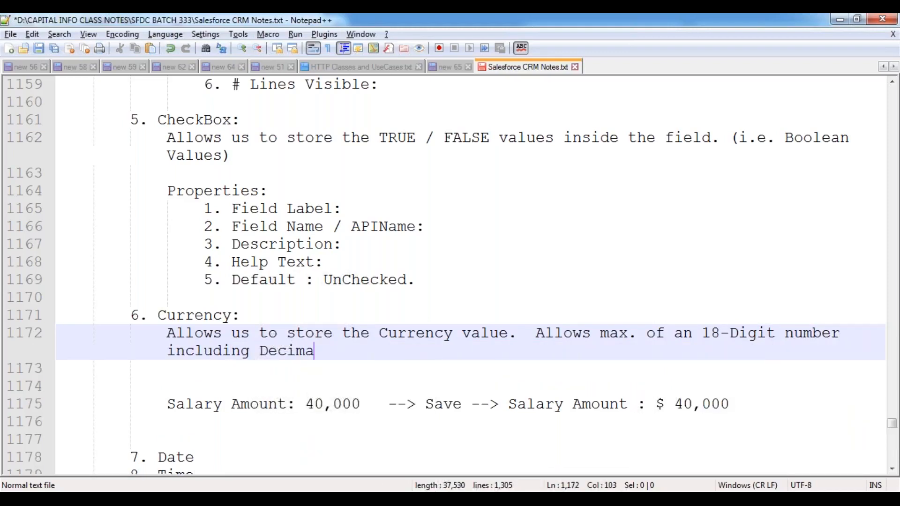
type("l points.")
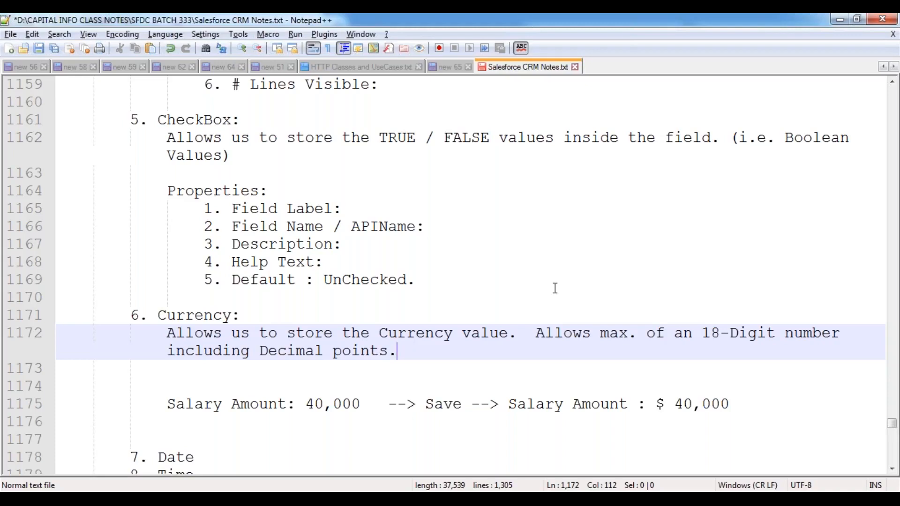
- Add a "Properties:" heading below the salary example, followed by an indented new line
scroll(647, 334, "down", 3)
left_click(739, 244)
key("Return")
key("Return")
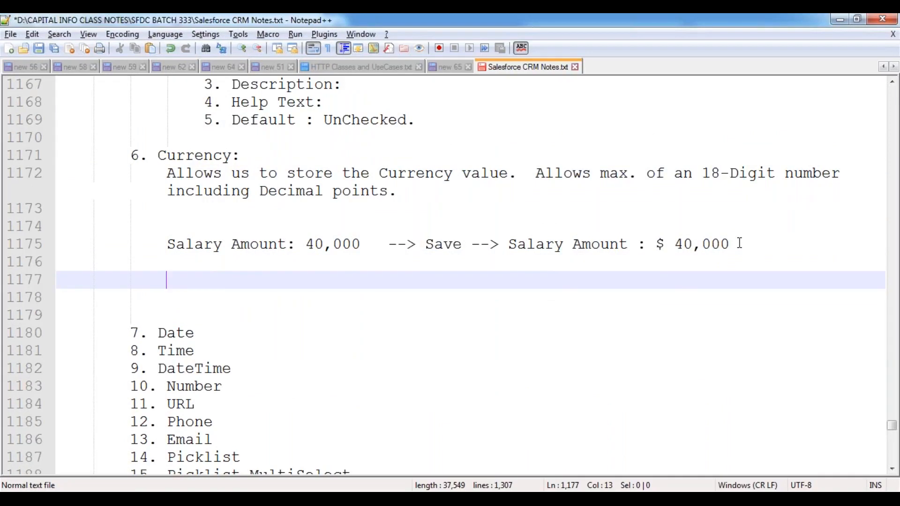
type("Prp")
key("BackSpace")
type("oper")
key("Return")
type(":")
key("Return")
key("Tab")
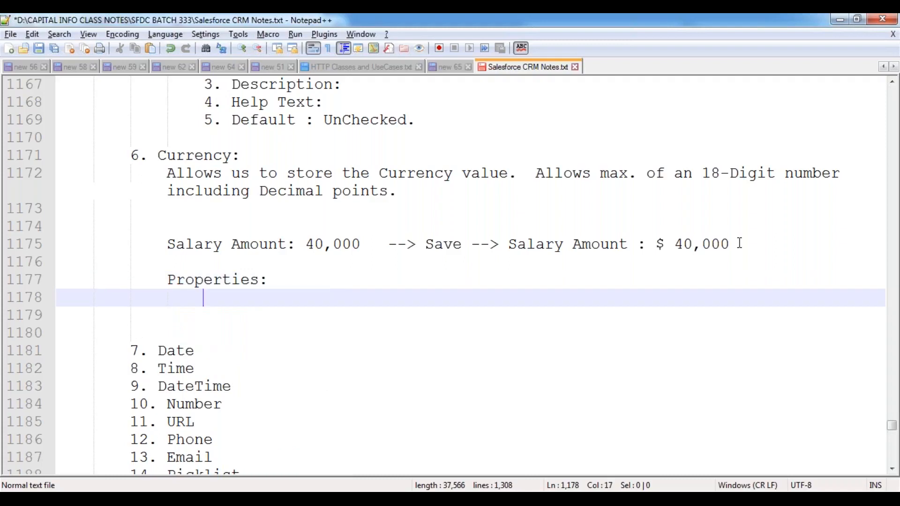
- Paste the four copied property items from Field Label to Help Text under Properties, and add "5. Required CheckBox:"
type("1. Field Label: 2. Field Name / APIName: 3. Description: 4. Help Text:")
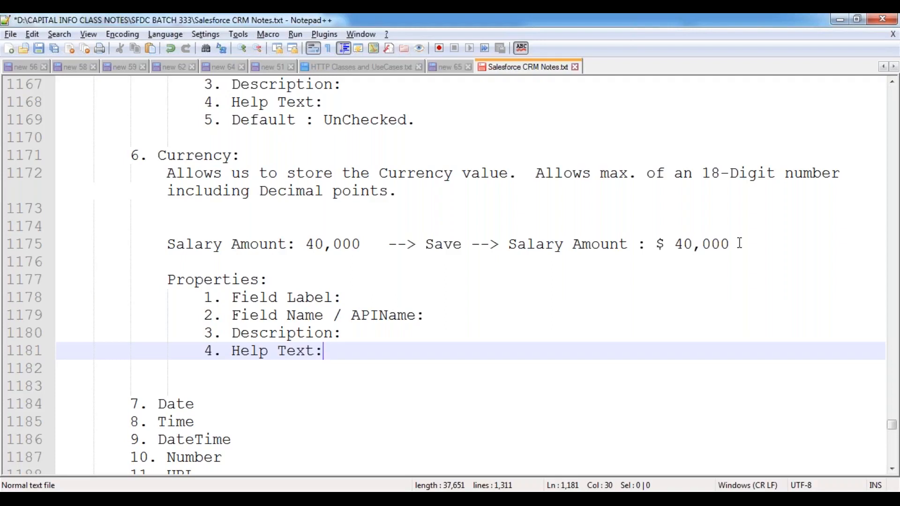
key("Return")
type("5. Re")
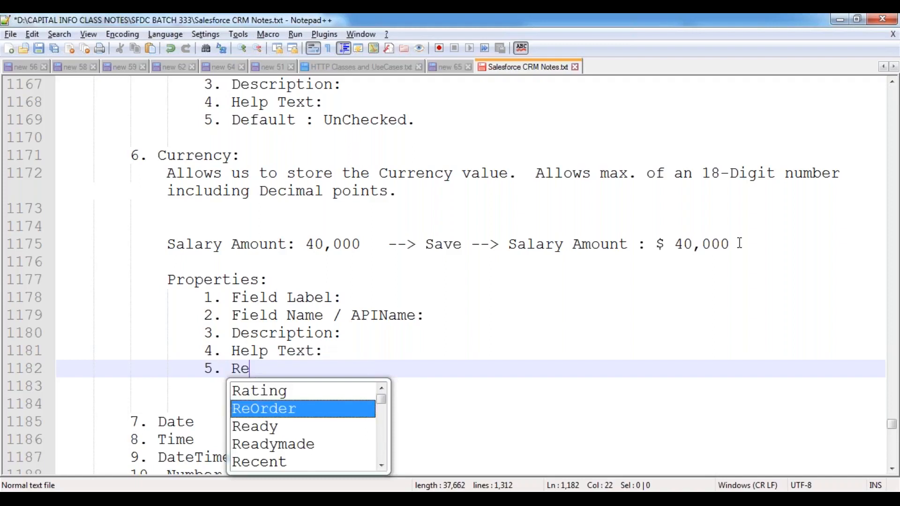
type("quired CheckBox:")
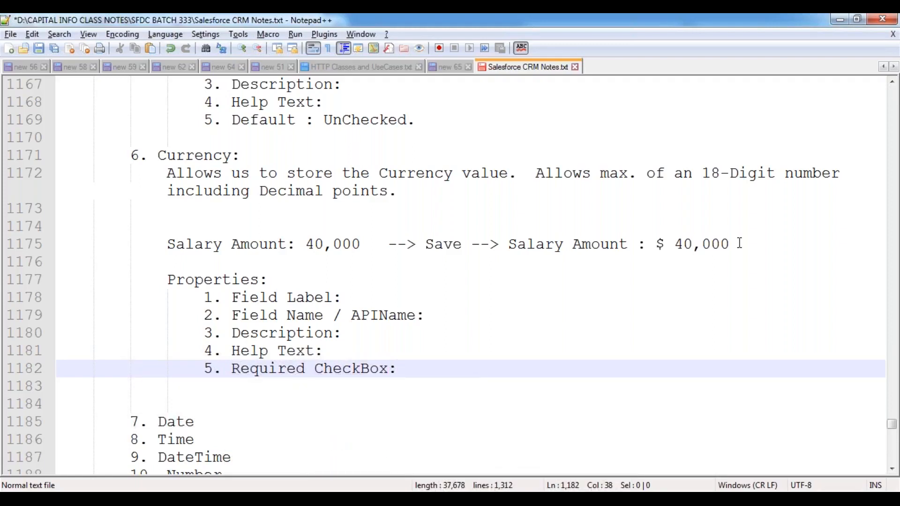
key("Return")
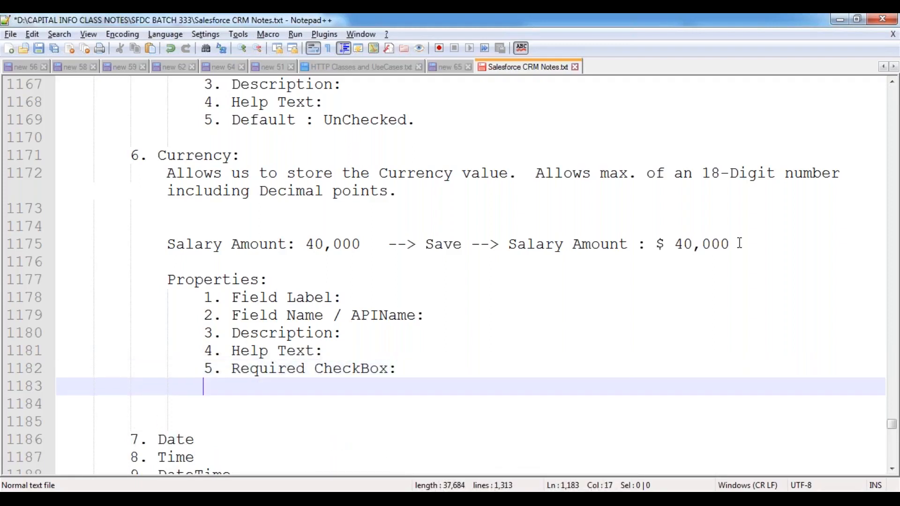
- Add the property item "6. Length : # of Digits to be allowed." to the Currency properties list
type("6.")
type("Length")
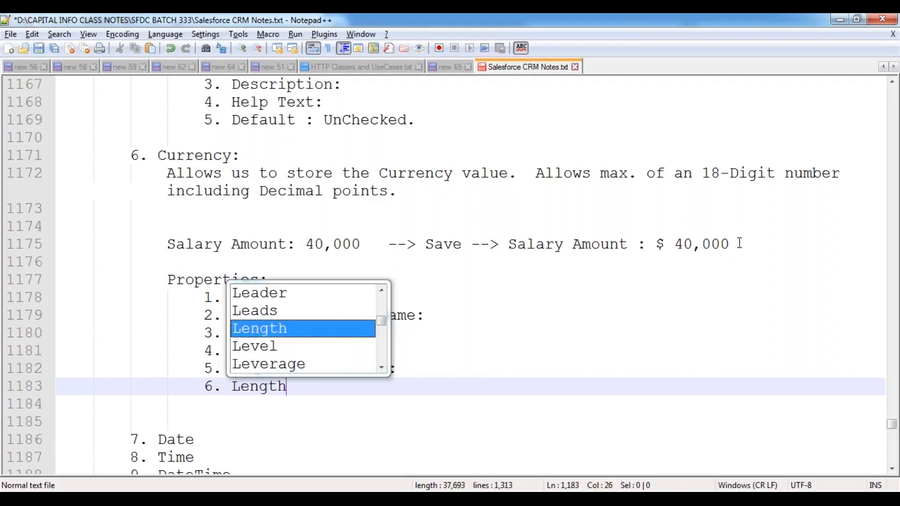
type(" :")
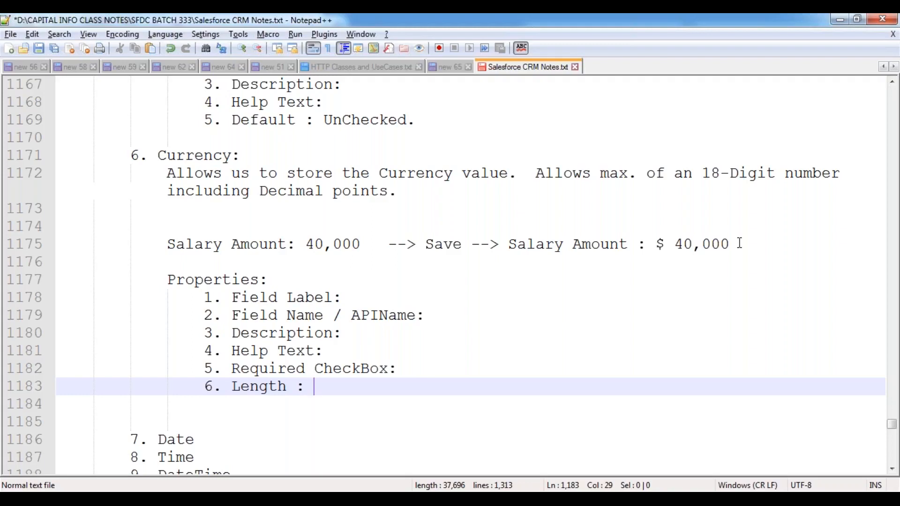
type("# of D")
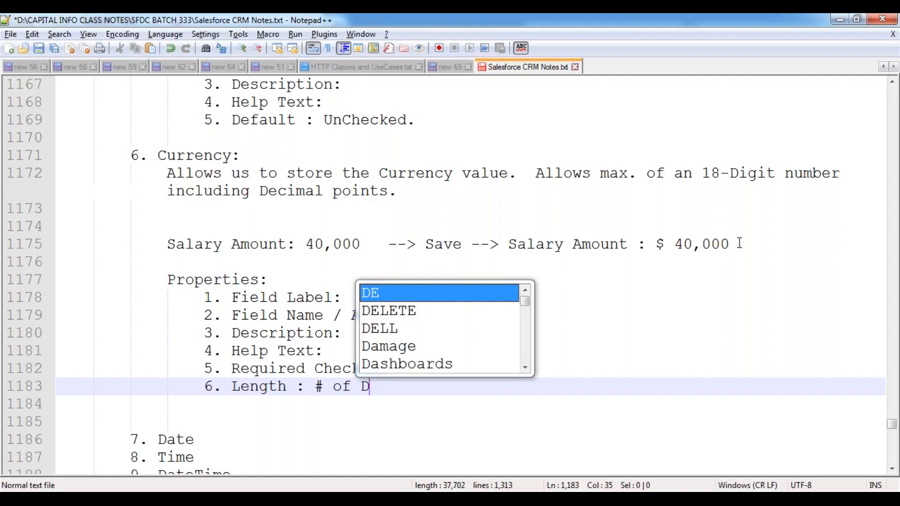
type("igits to the")
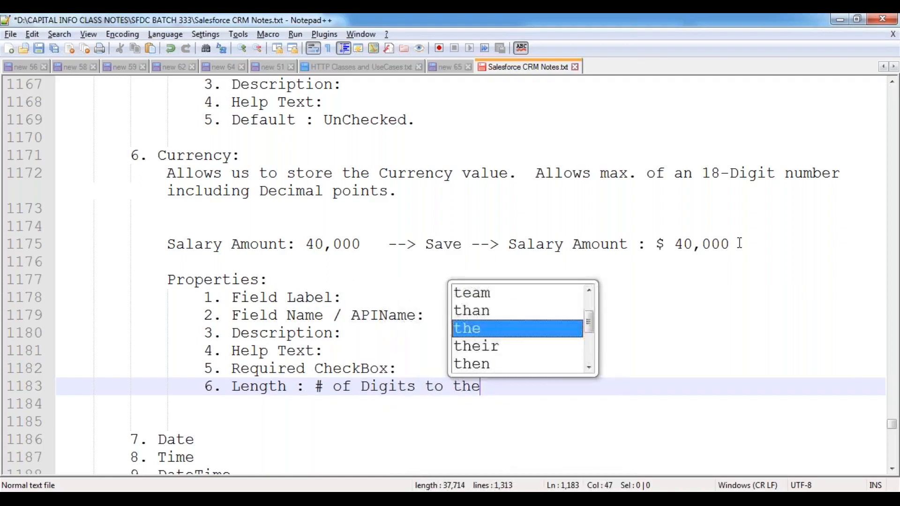
key("BackSpace")
key("BackSpace")
key("BackSpace")
key("BackSpace")
type("be ")
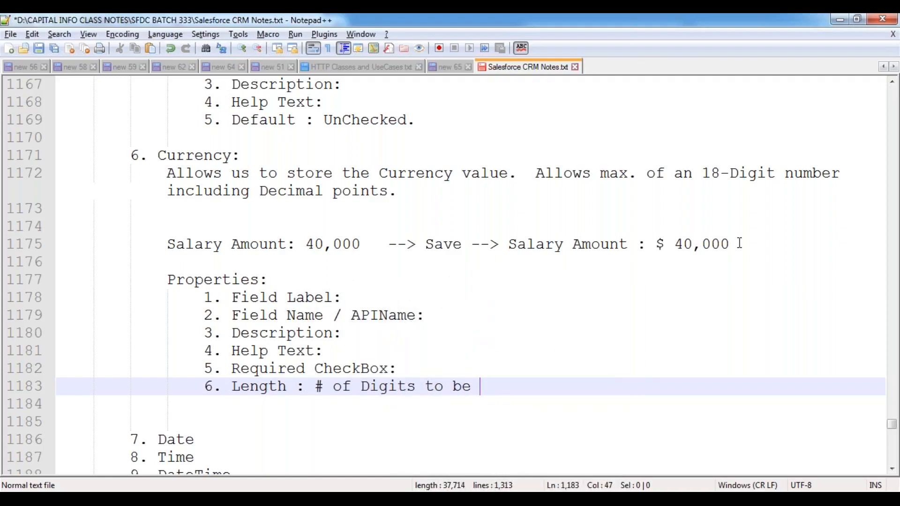
type("allowed.")
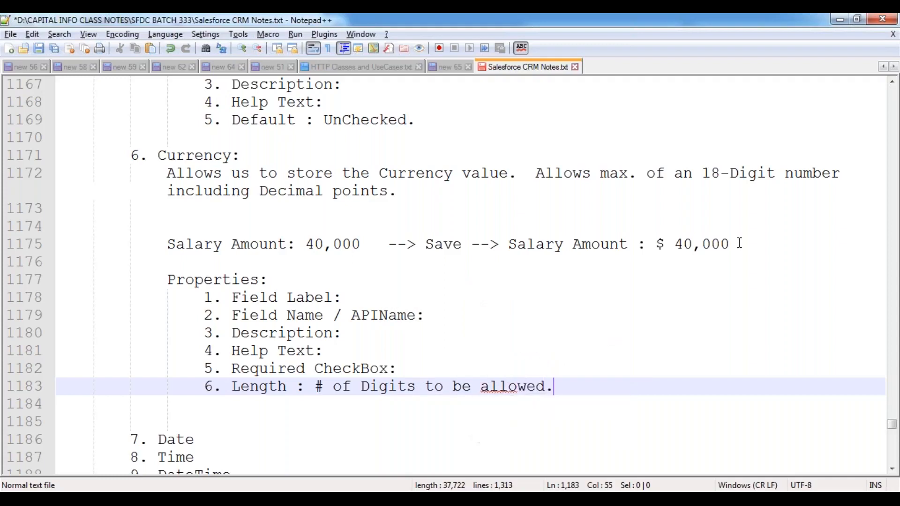
- Add the property item "7. # of Decimal Digits:" to the Currency properties list
key("Return")
type("7")
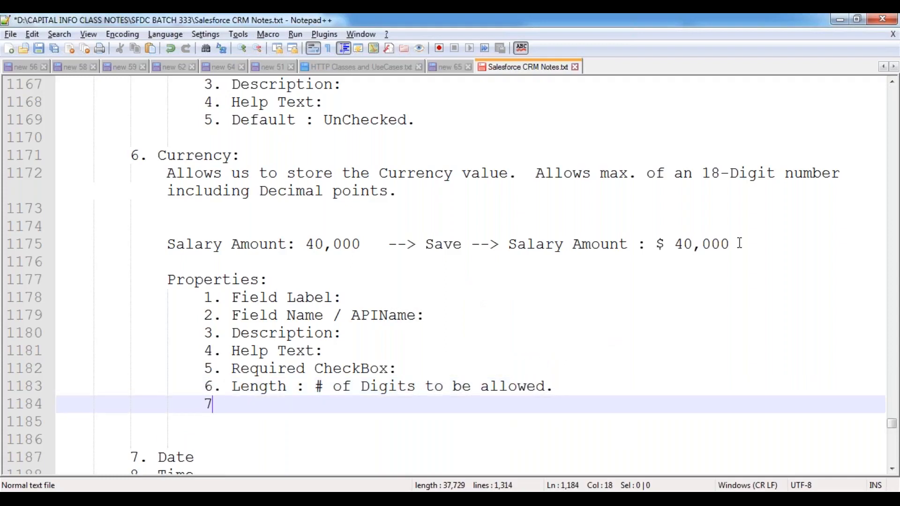
type(". # of Decimal D")
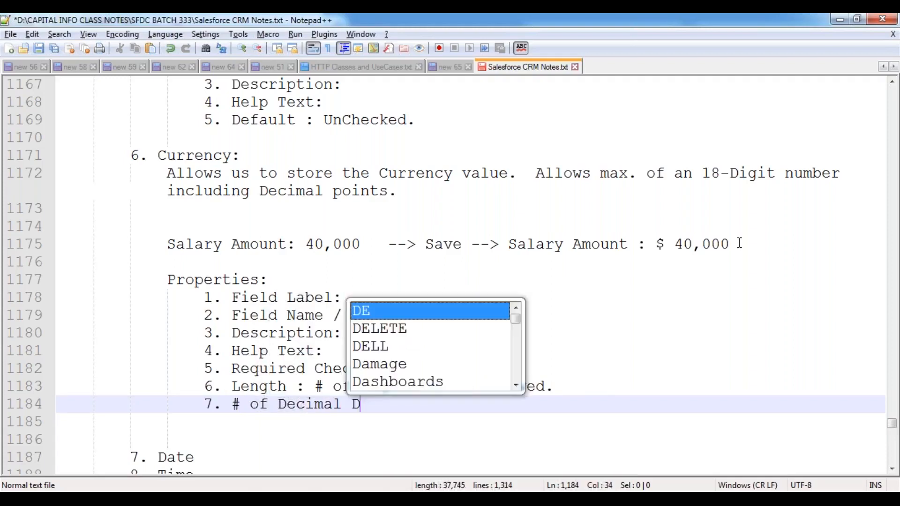
type("igits:")
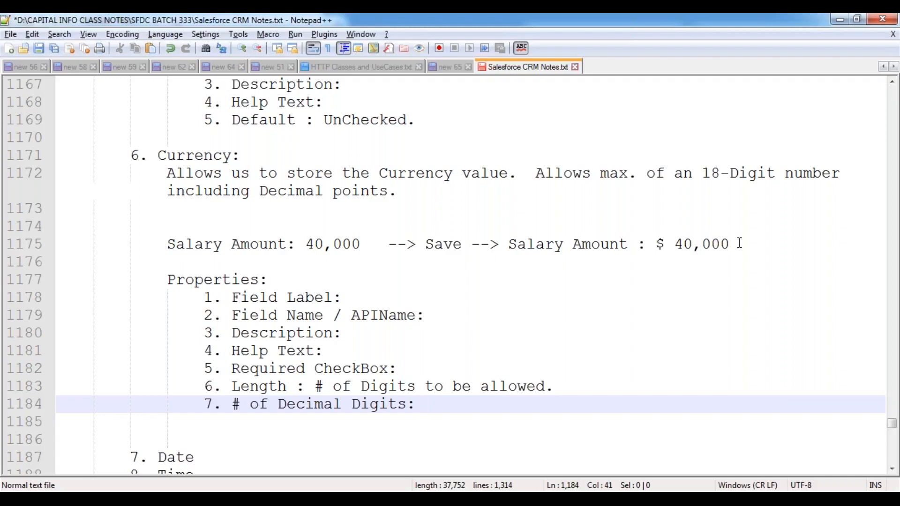
- Add the property item "8. External ID CheckBox:" below the decimal digits item
key("Return")
type("8. External ID C")
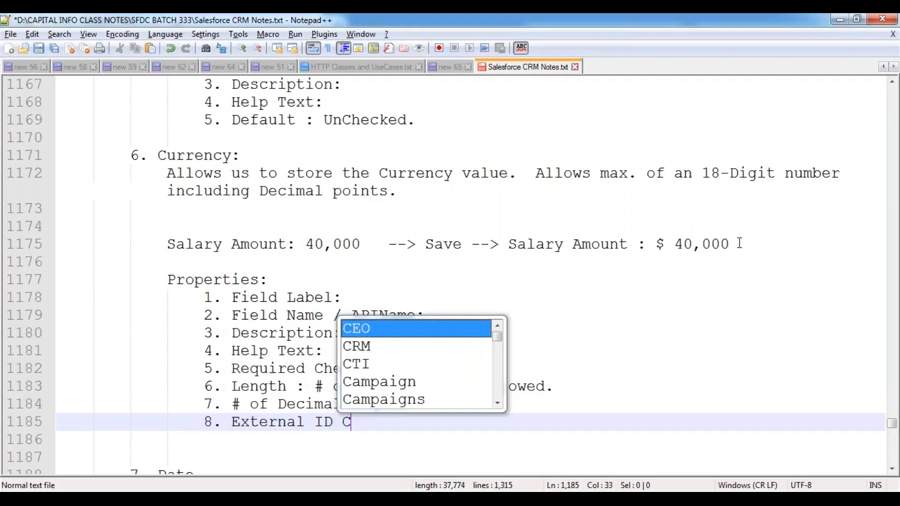
type("heckBox:")
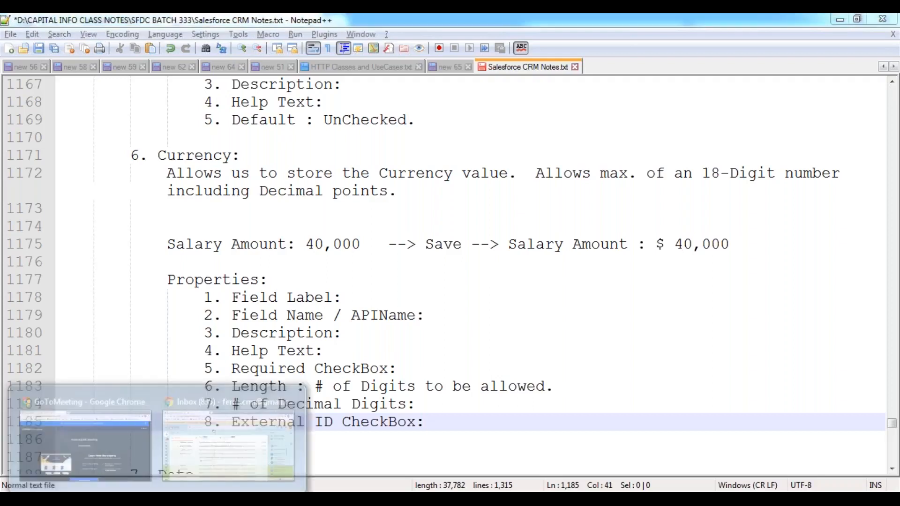
- Switch to Salesforce in Chrome, change to the Talent Acquisition Process app and view the Recent Accounts list
left_click(236, 392)
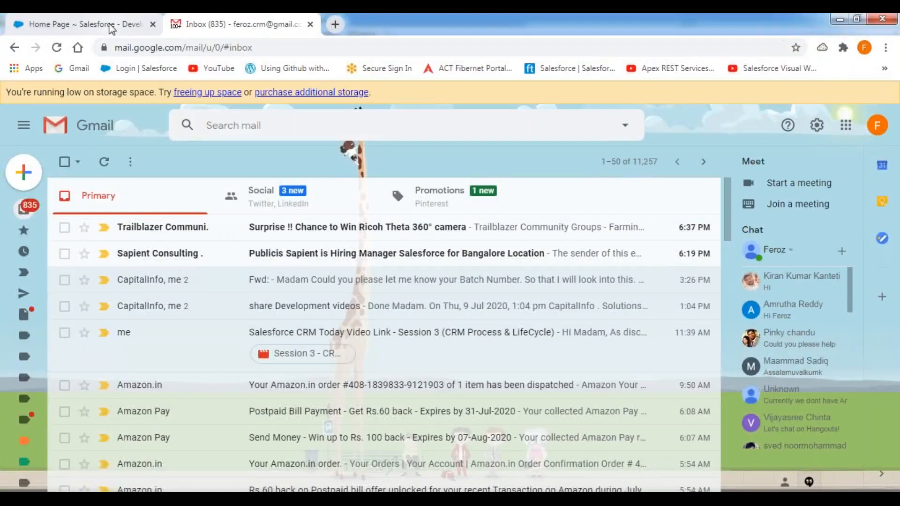
left_click(84, 24)
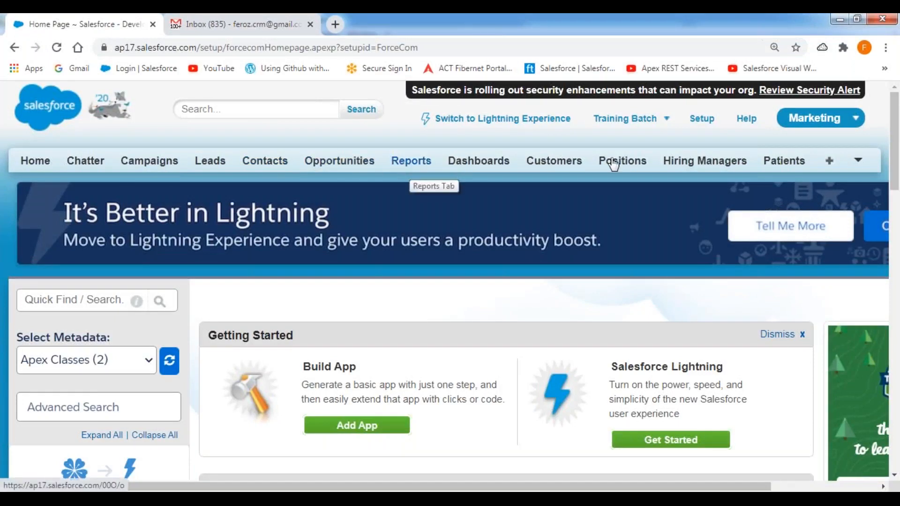
left_click(816, 125)
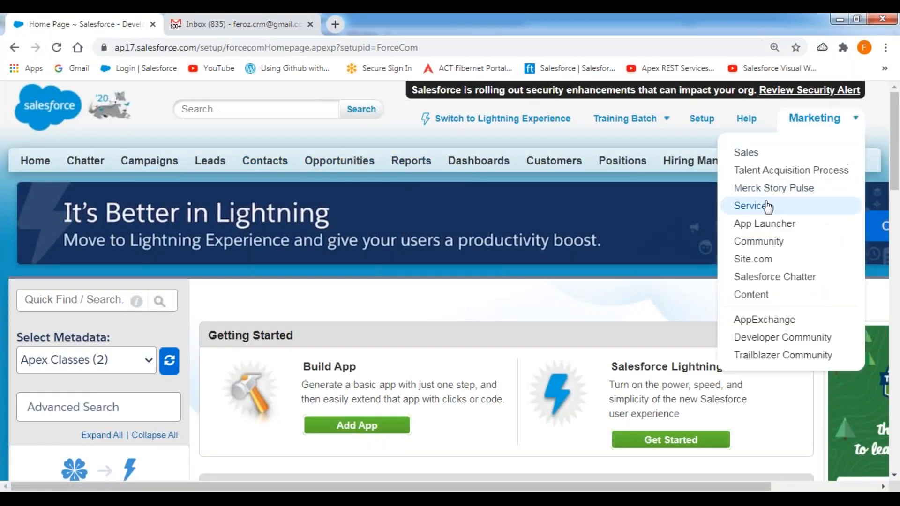
left_click(755, 171)
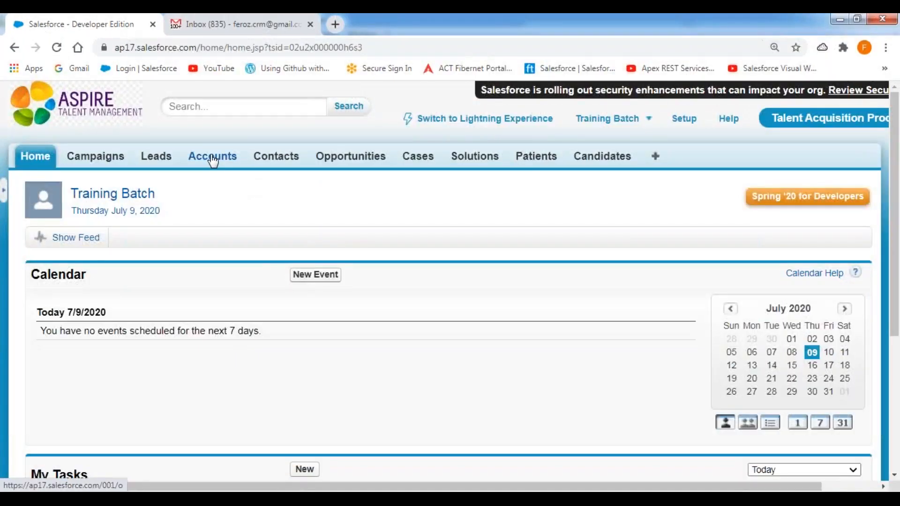
left_click(212, 158)
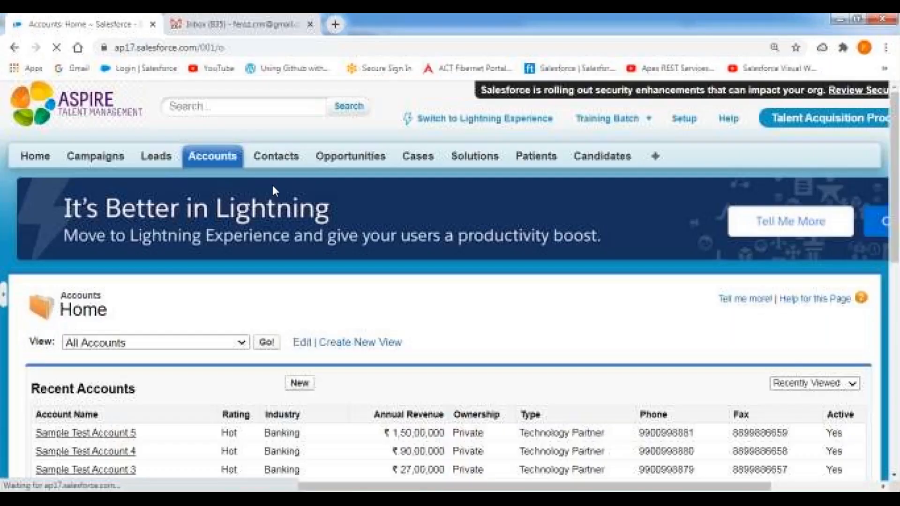
scroll(423, 295, "down", 4)
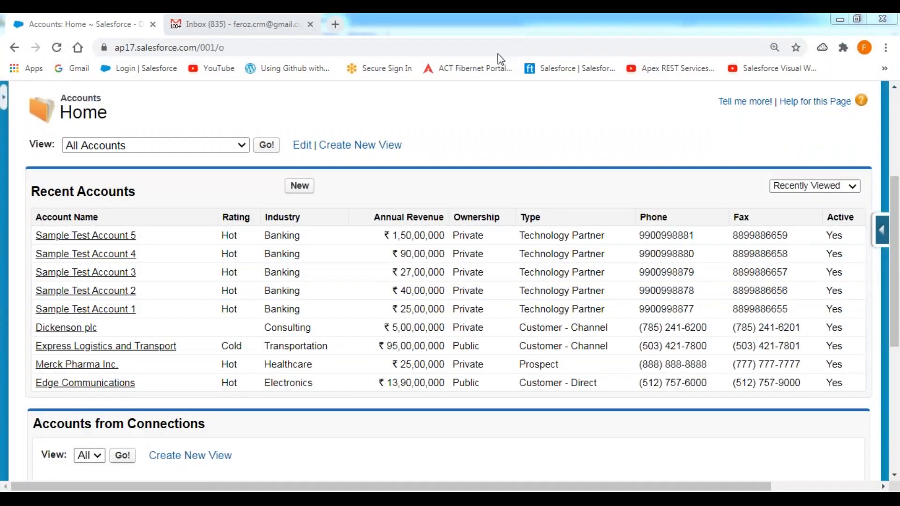
- Outline the Annual Revenue column in red and underline the amounts of the first six accounts
mouse_move(362, 208)
left_mouse_down()
mouse_move(362, 375)
mouse_move(441, 402)
mouse_move(455, 370)
mouse_move(453, 205)
mouse_move(362, 205)
left_mouse_up()
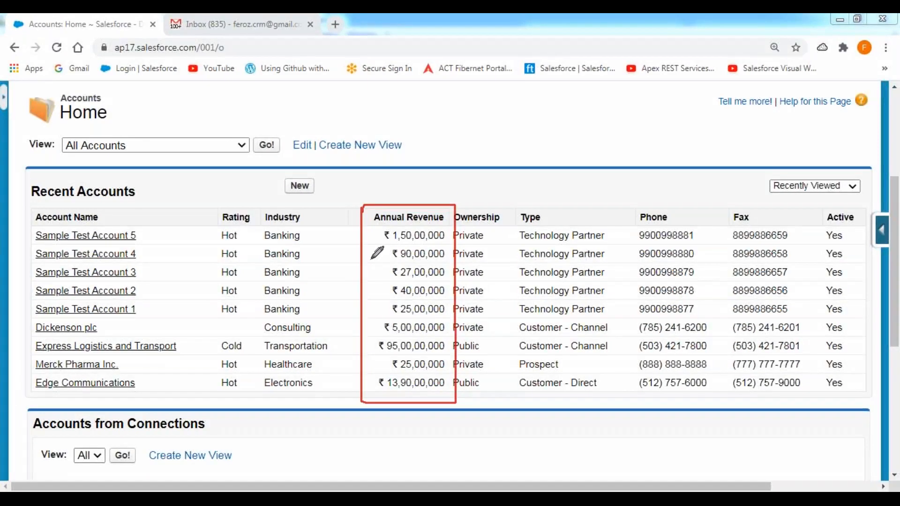
left_click_drag(386, 241, 450, 242)
left_click_drag(388, 264, 450, 264)
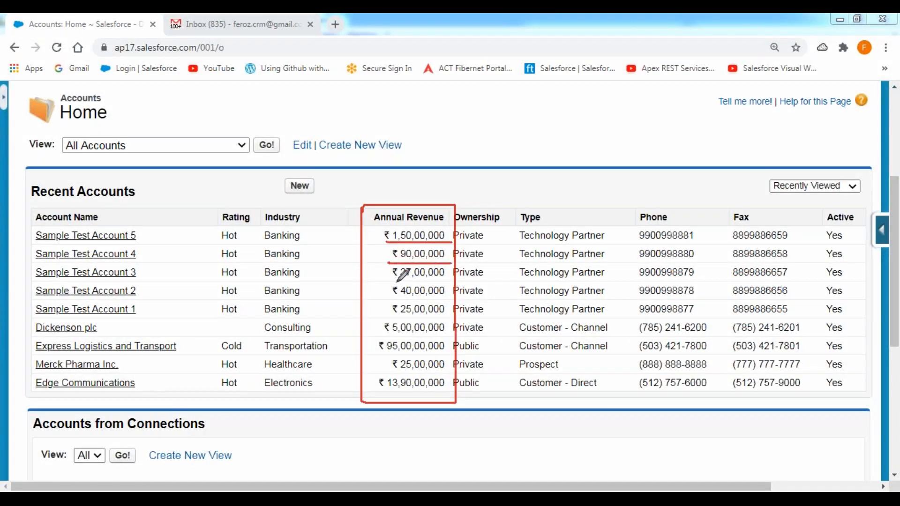
left_click_drag(383, 282, 453, 281)
left_click_drag(383, 301, 463, 301)
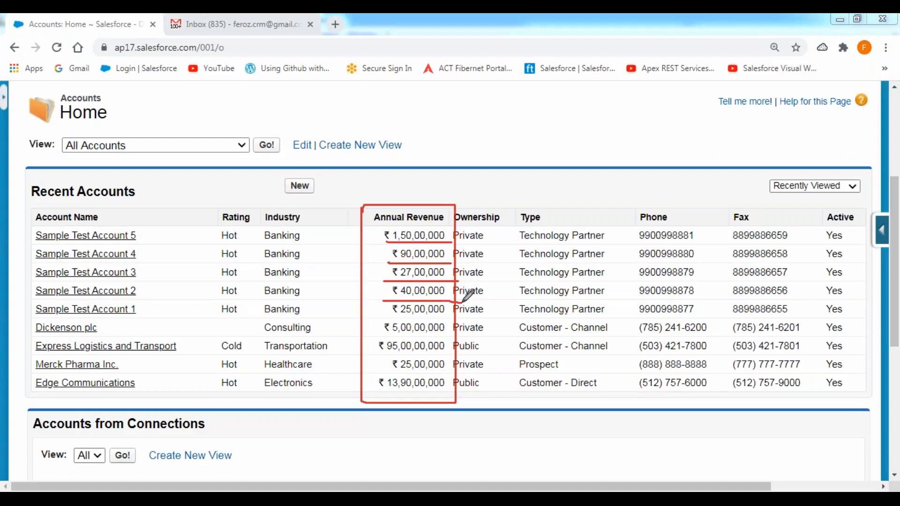
left_click_drag(379, 320, 461, 319)
left_click_drag(376, 335, 444, 336)
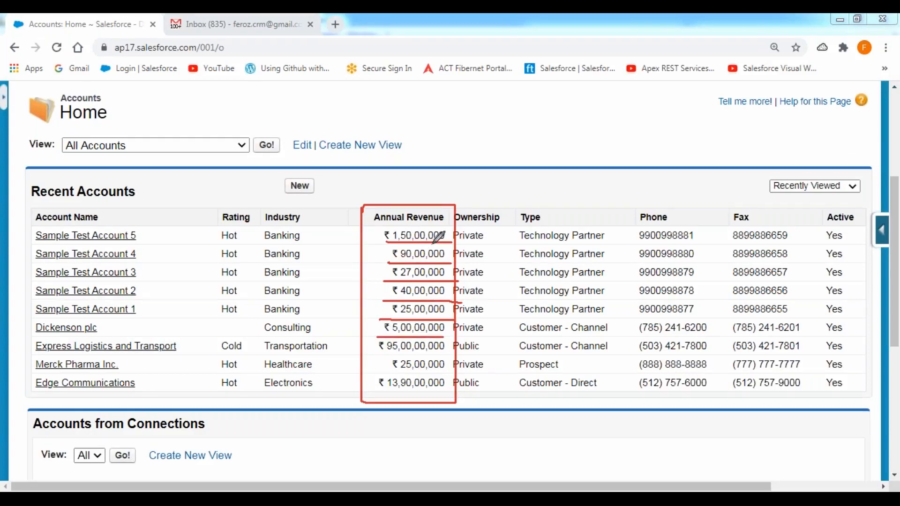
key("Escape")
left_click(483, 189)
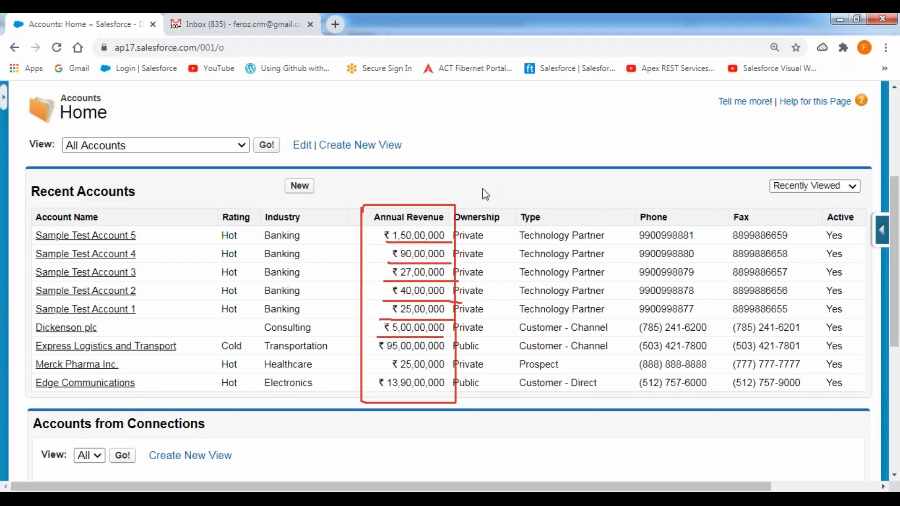
- Log out of the current Salesforce org
scroll(486, 194, "up", 5)
left_click(609, 119)
left_click(514, 224)
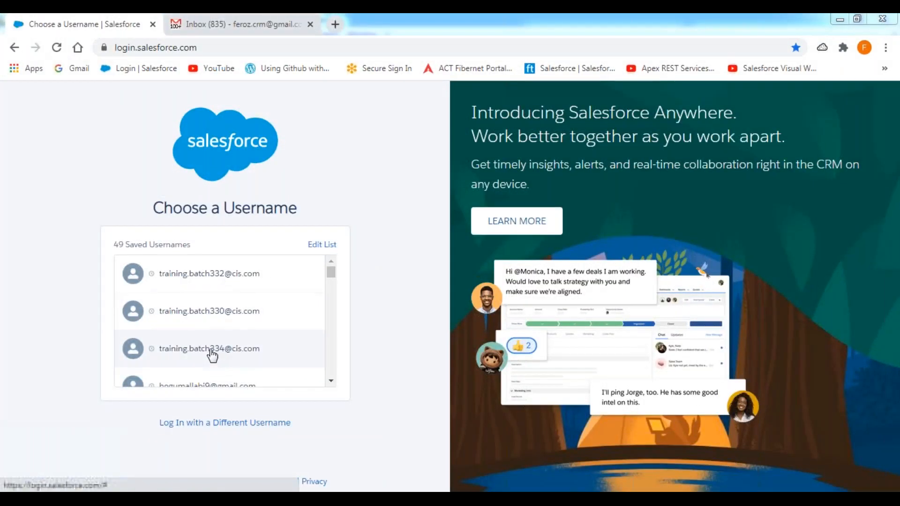
- Log in with the third saved training username by entering the account password, and skip the mobile phone registration
left_click(210, 351)
type("**********")
key("Return")
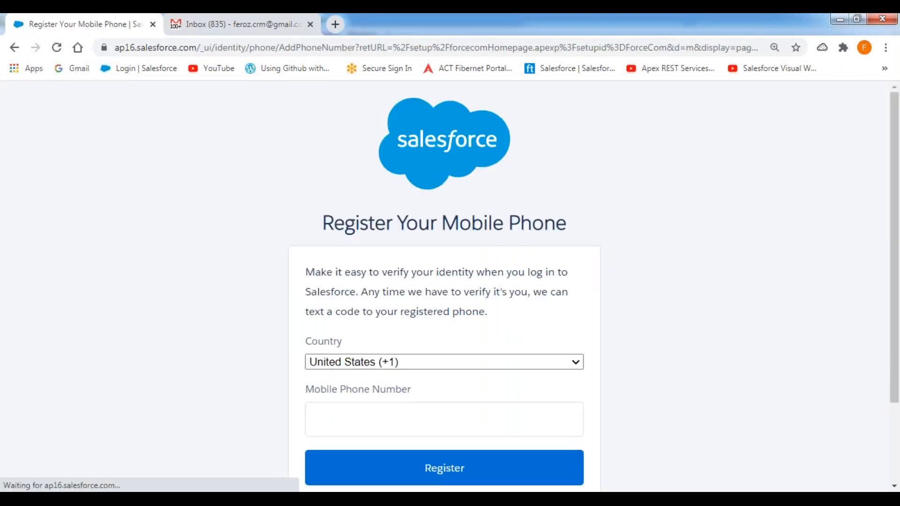
scroll(415, 335, "down", 3)
left_click(344, 406)
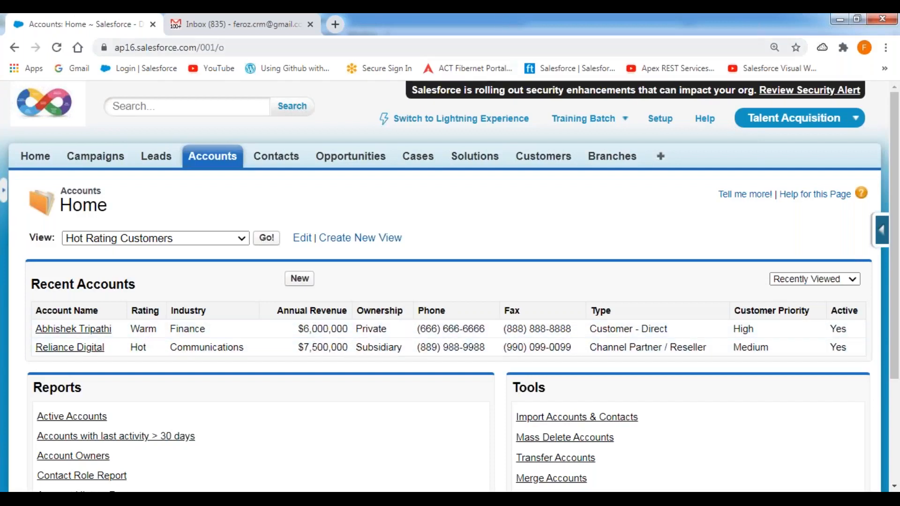
- Circle the Annual Revenue amounts of the two recent accounts in red and highlight the first amount
left_click(511, 20)
left_click(496, 52)
mouse_move(305, 323)
left_mouse_down()
mouse_move(295, 324)
mouse_move(306, 357)
mouse_move(347, 349)
mouse_move(342, 321)
left_mouse_up()
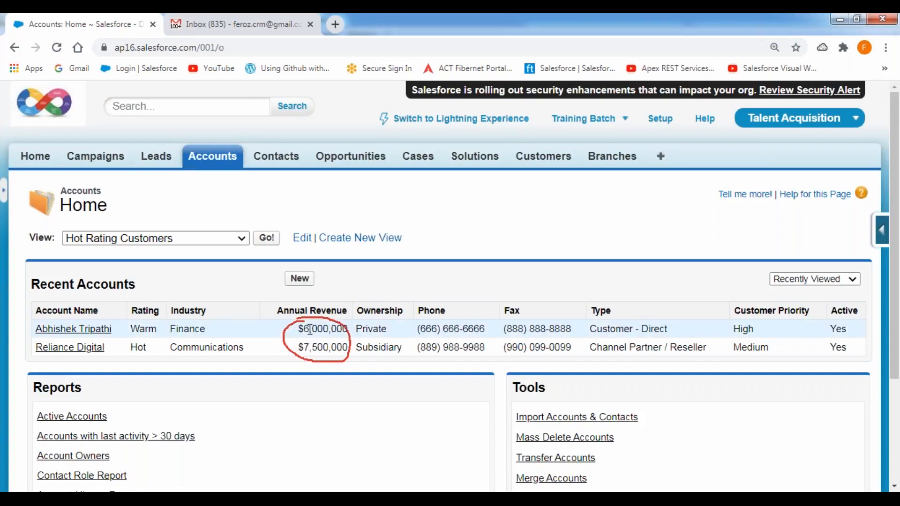
left_click_drag(298, 328, 349, 329)
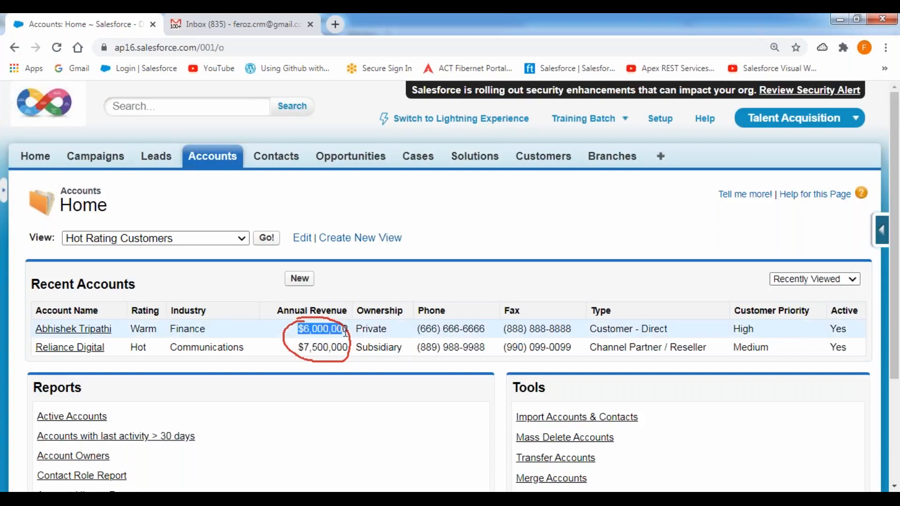
left_click(401, 279)
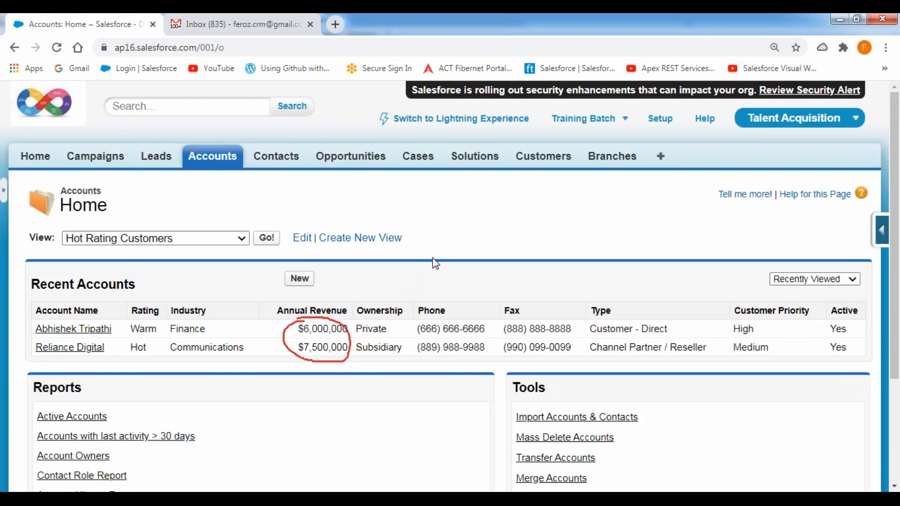
- Go to Setup and outline the Administer heading and its Company Profile entry in red
left_click(664, 124)
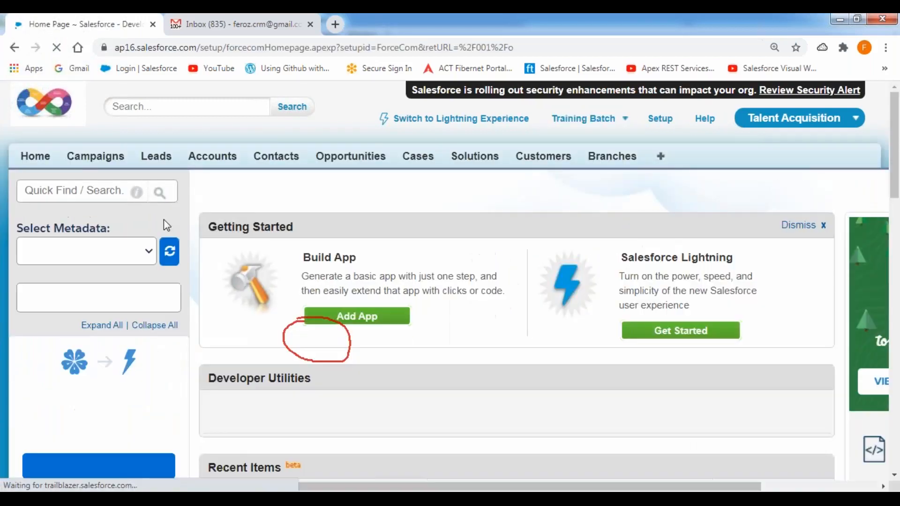
scroll(161, 219, "down", 9)
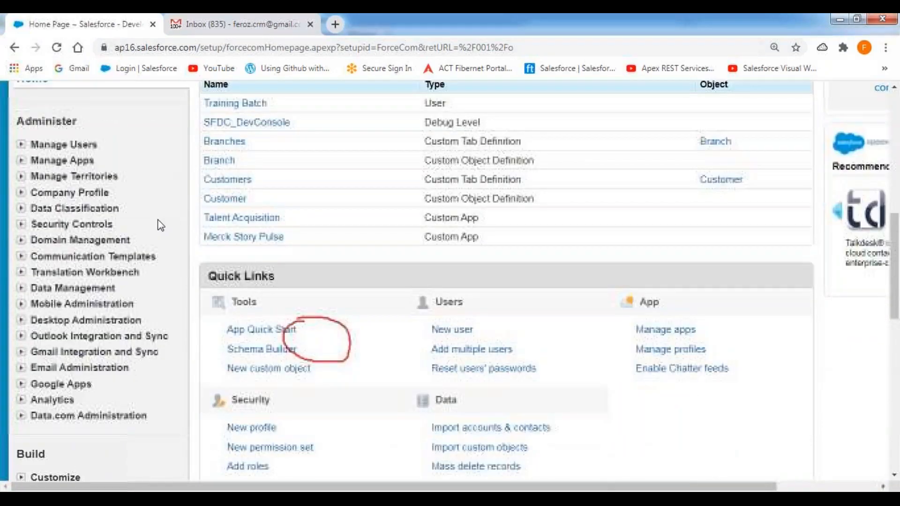
left_click(515, 21)
left_click(481, 48)
mouse_move(86, 131)
left_mouse_down()
mouse_move(86, 111)
mouse_move(39, 109)
mouse_move(12, 110)
mouse_move(11, 130)
left_mouse_up()
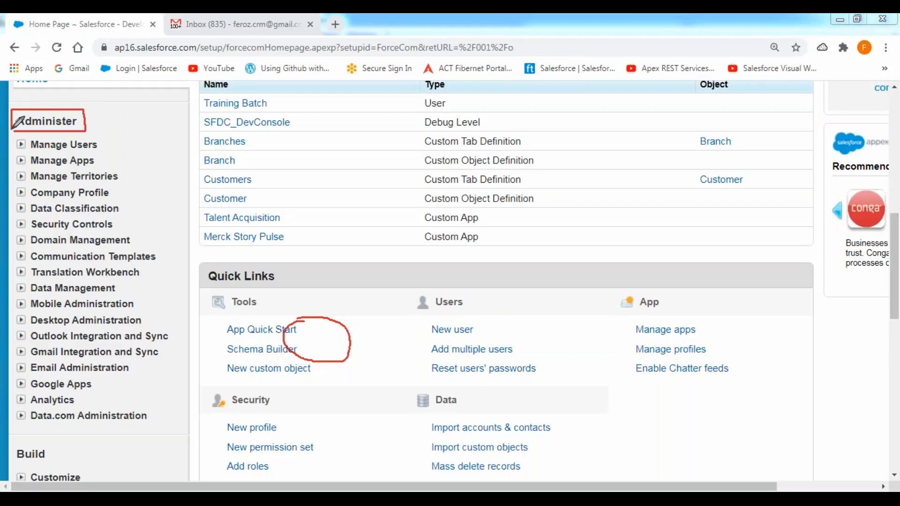
mouse_move(11, 187)
left_mouse_down()
mouse_move(10, 202)
mouse_move(116, 202)
mouse_move(116, 186)
mouse_move(17, 183)
left_mouse_up()
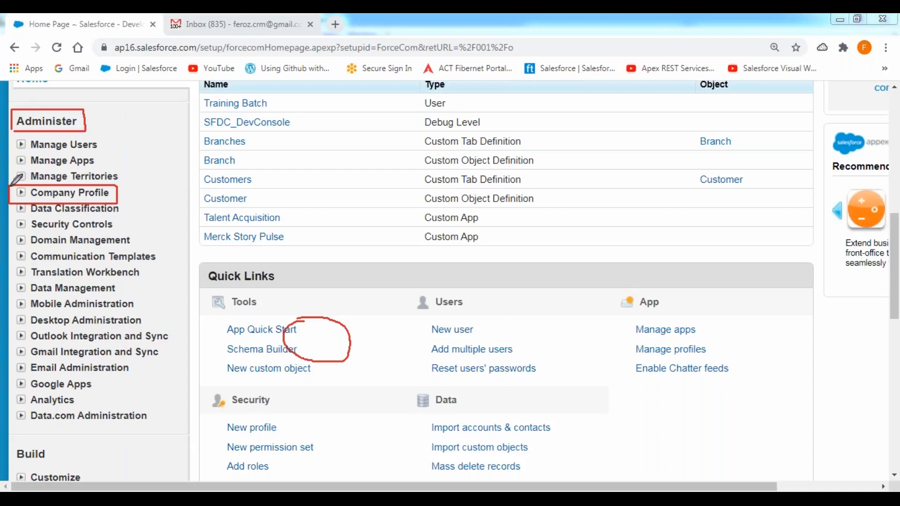
- Expand Company Profile and mark its Company Information entry with a red outline and a check mark
left_click(21, 193)
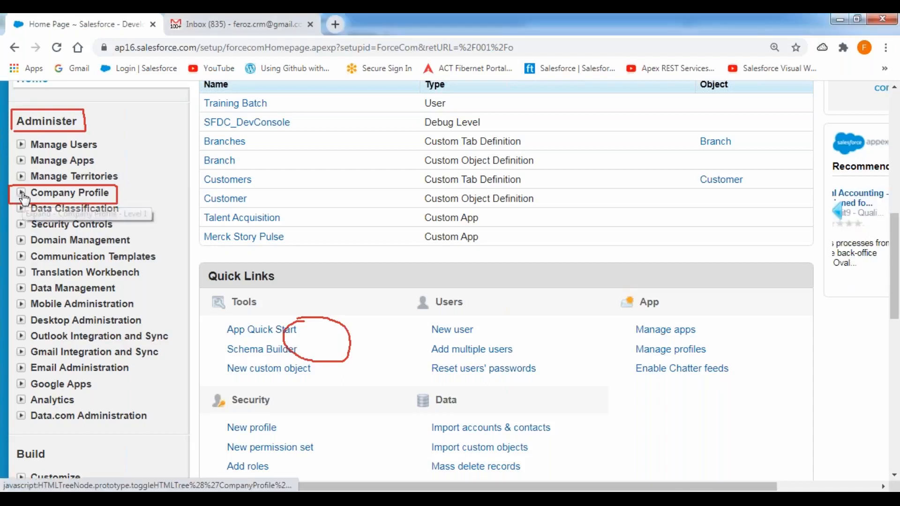
left_click(511, 22)
left_click(491, 53)
mouse_move(40, 203)
left_mouse_down()
mouse_move(41, 216)
mouse_move(144, 211)
left_mouse_up()
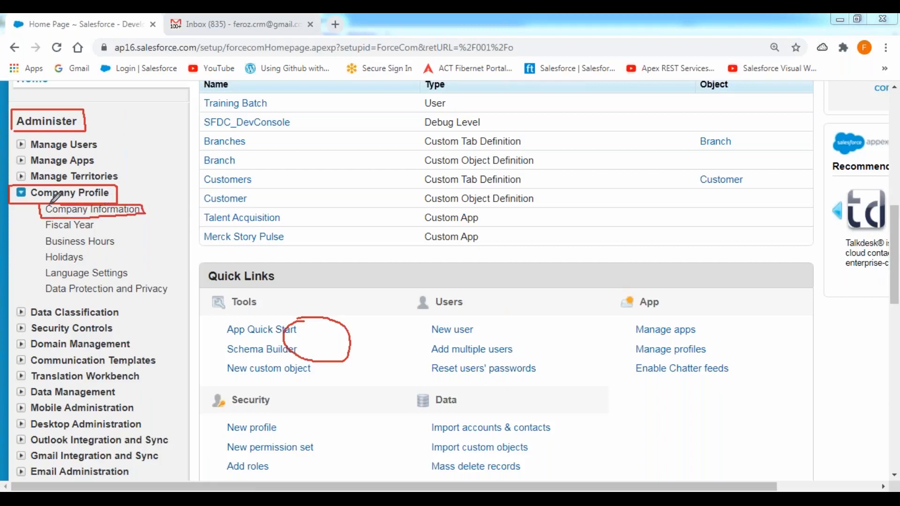
left_click_drag(145, 205, 167, 195)
- Open Company Information and outline the Currency Locale setting in the Organization Detail section in red
left_click(92, 209)
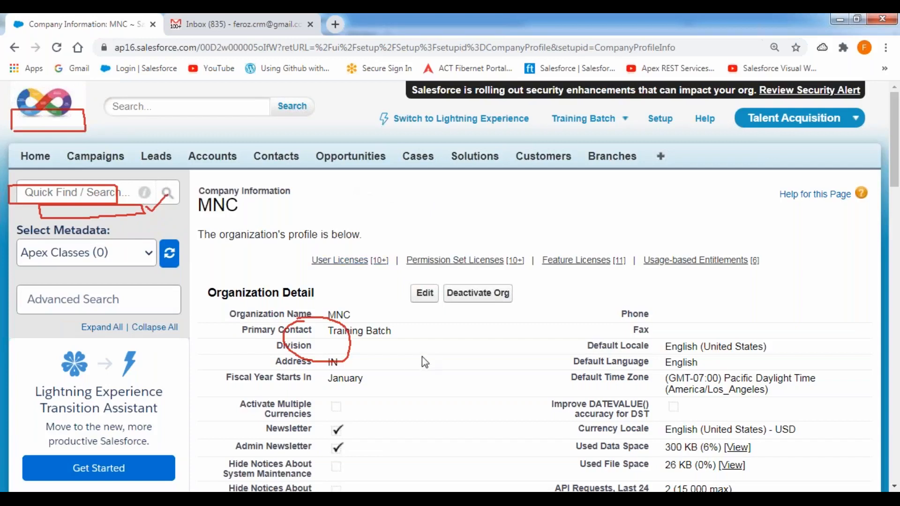
scroll(422, 356, "down", 4)
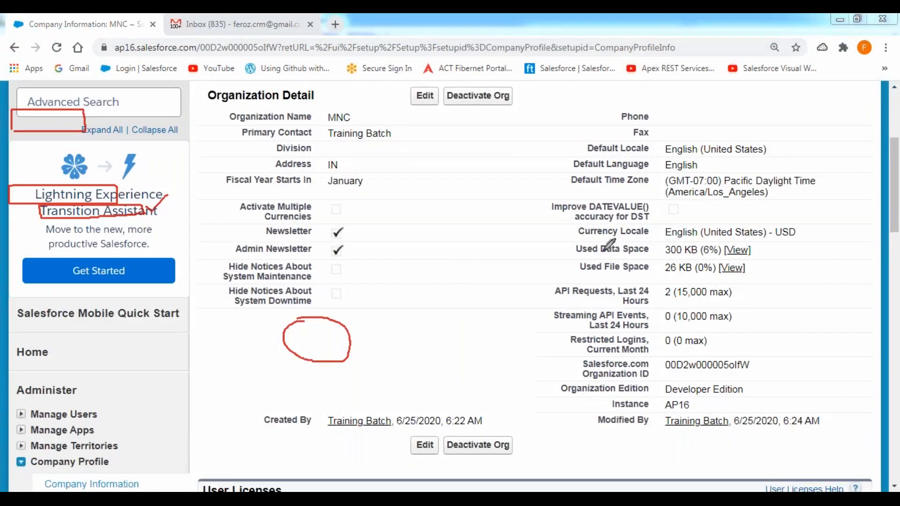
mouse_move(574, 242)
left_mouse_down()
mouse_move(814, 238)
mouse_move(809, 224)
mouse_move(591, 225)
mouse_move(573, 227)
mouse_move(572, 248)
left_mouse_up()
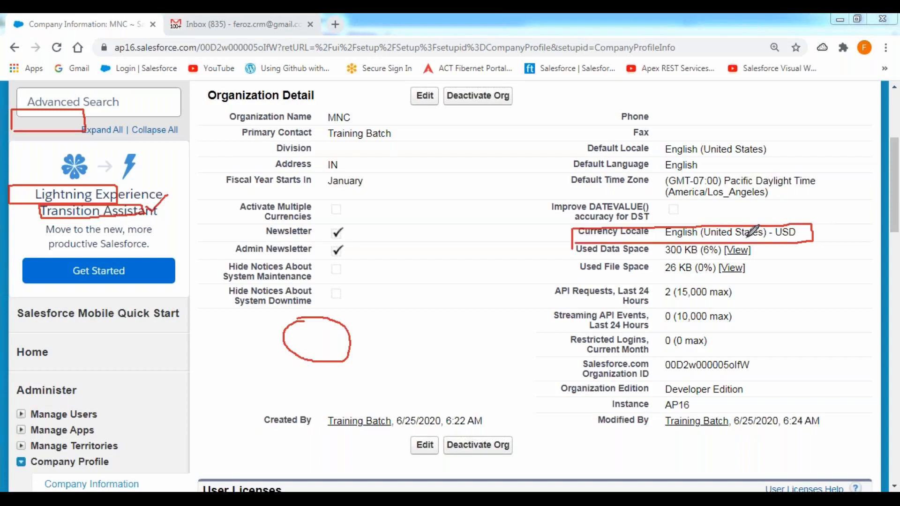
- Open the organization profile for editing, highlight the Currency Settings heading and Currency Locale label, and show the available locales
left_click(426, 99)
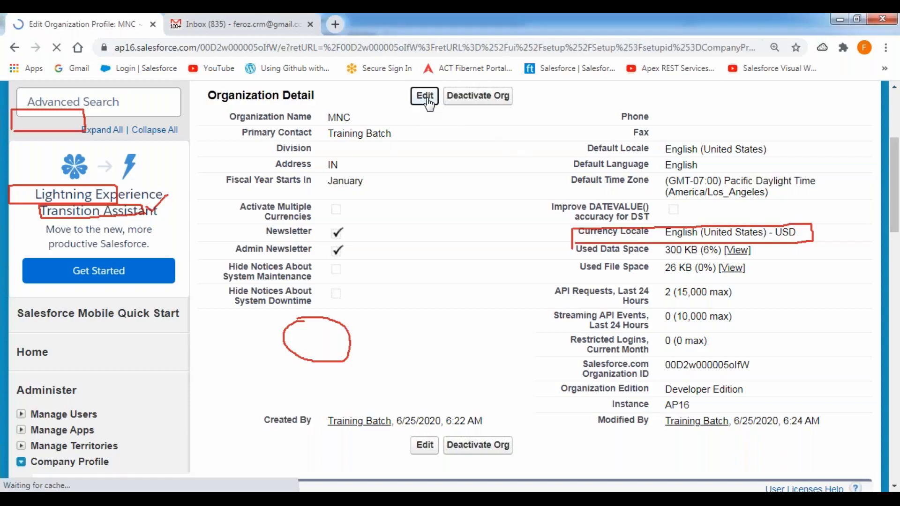
scroll(547, 277, "down", 2)
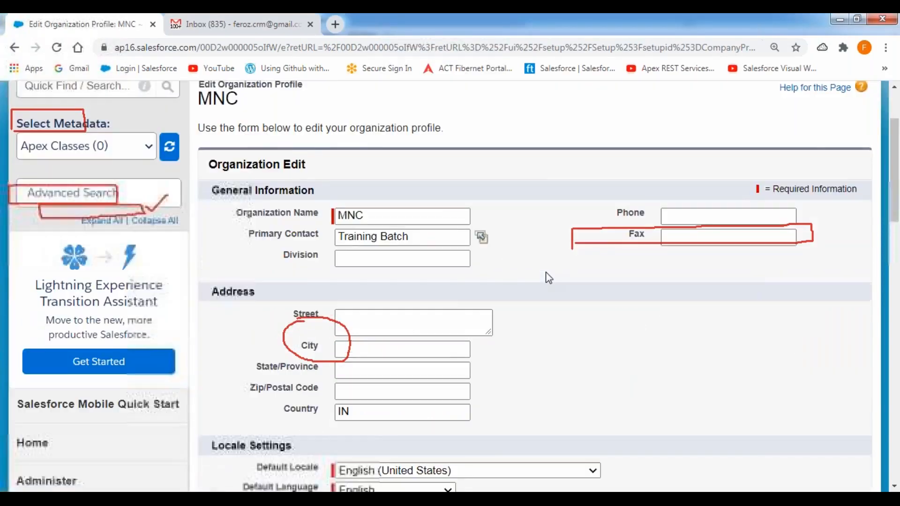
scroll(548, 276, "down", 5)
scroll(314, 225, "down", 2)
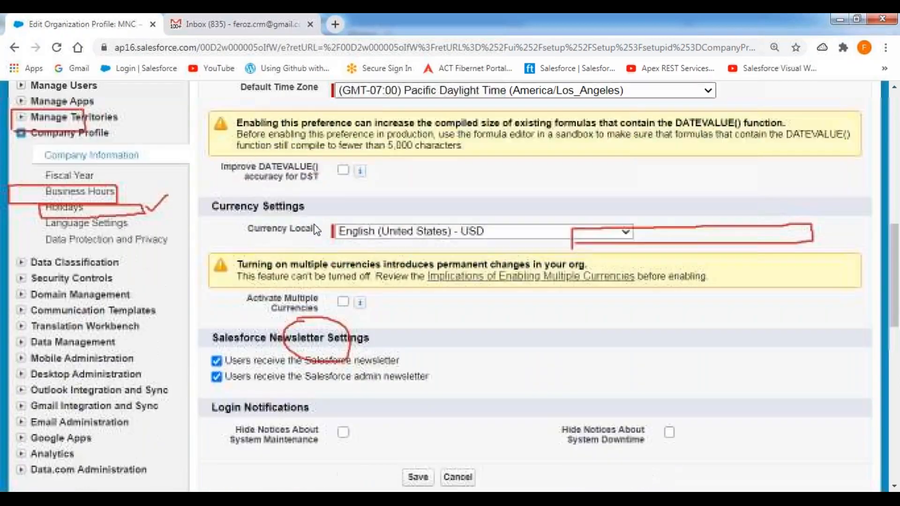
left_click_drag(209, 206, 319, 214)
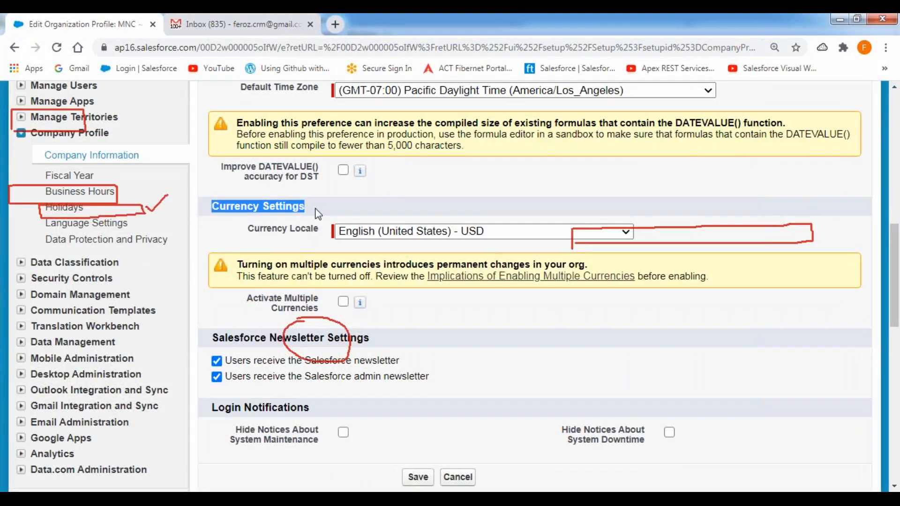
left_click_drag(249, 229, 321, 232)
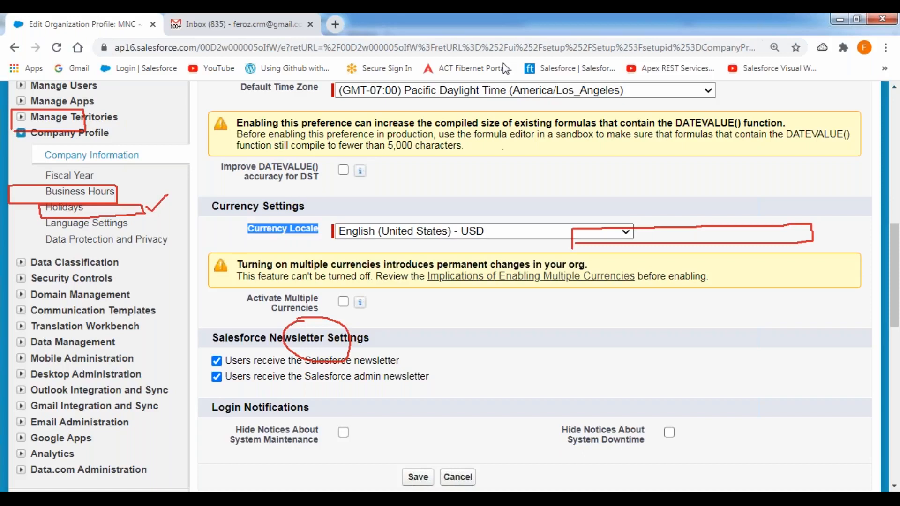
left_click(514, 21)
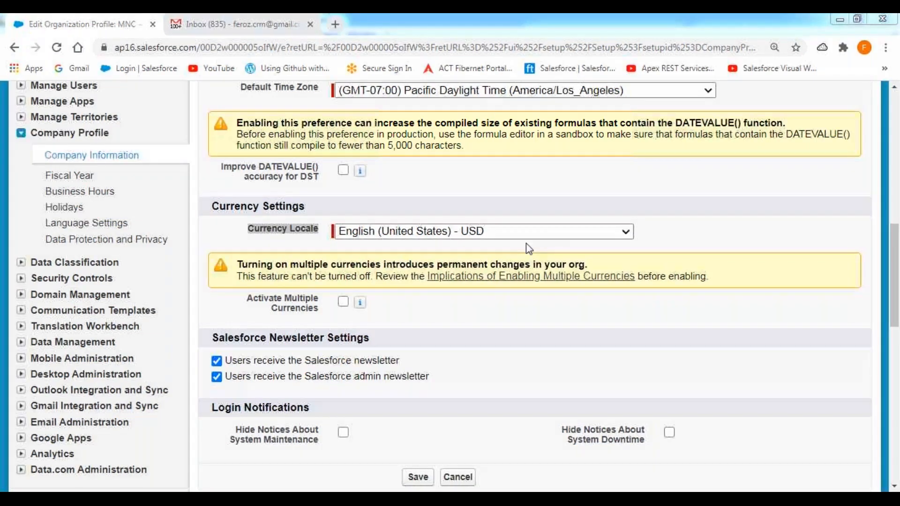
left_click(537, 230)
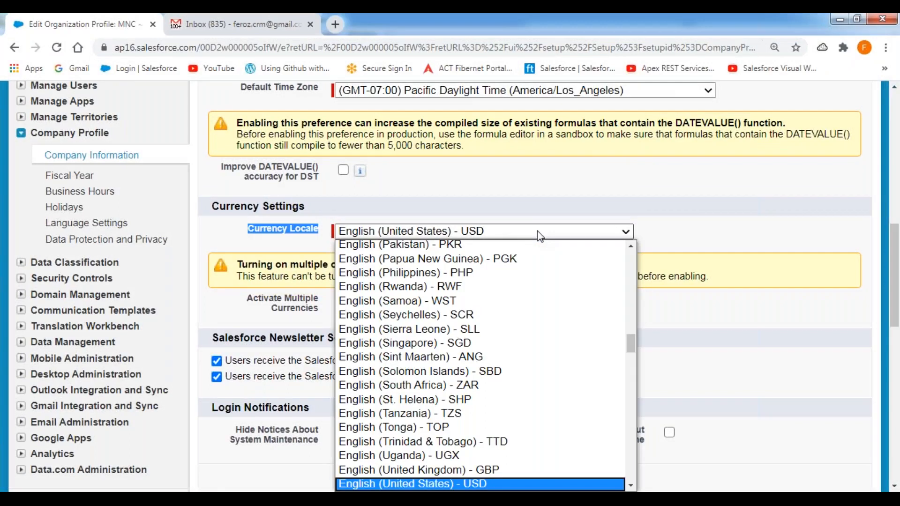
- Switch to the Salesforce CRM notes in Notepad++ and add the lines "English (India)" and "Hindi (India)" below the Currency properties
left_click(422, 498)
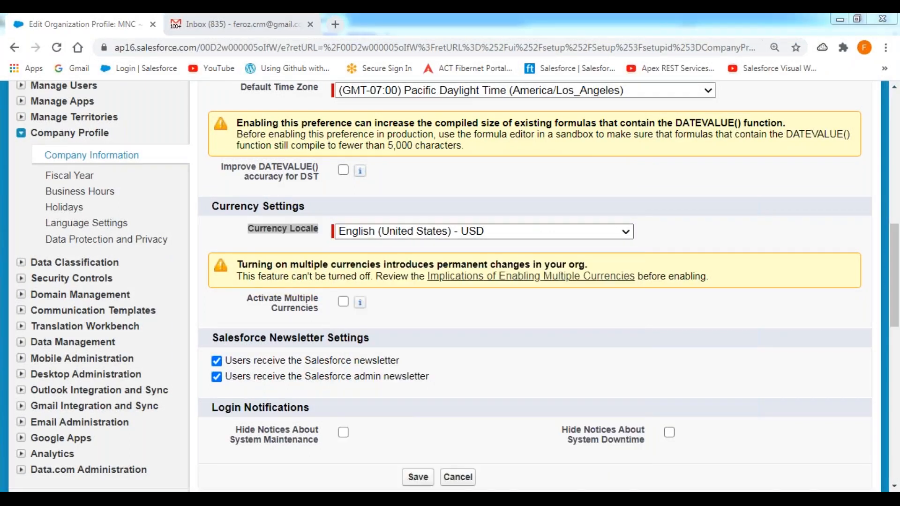
scroll(365, 381, "down", 2)
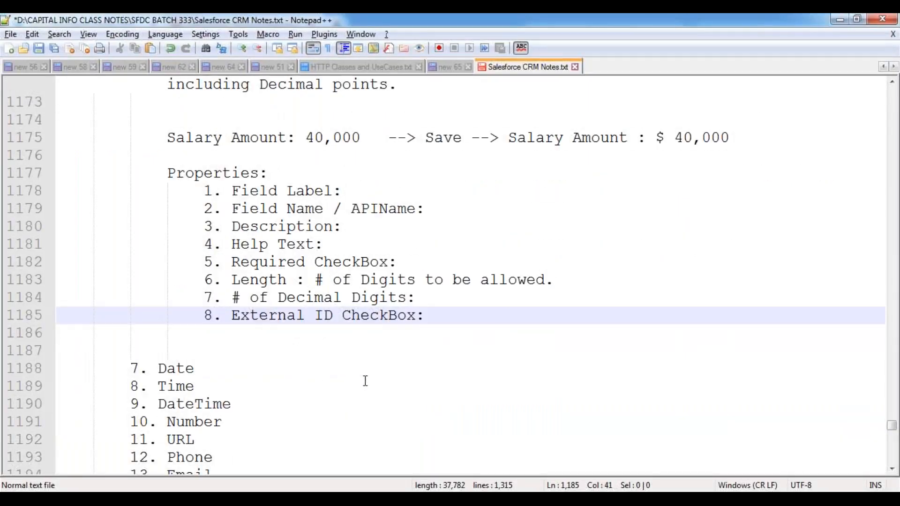
scroll(365, 381, "up", 1)
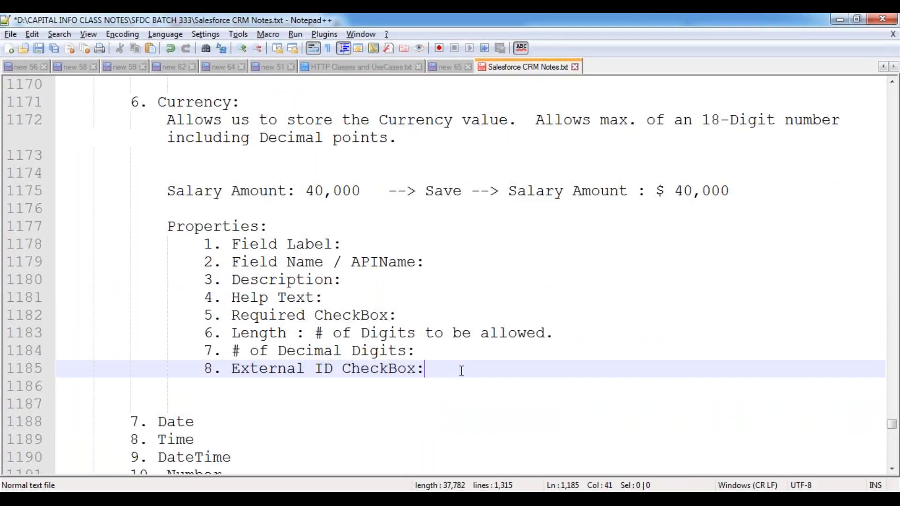
key("Return")
key("Return")
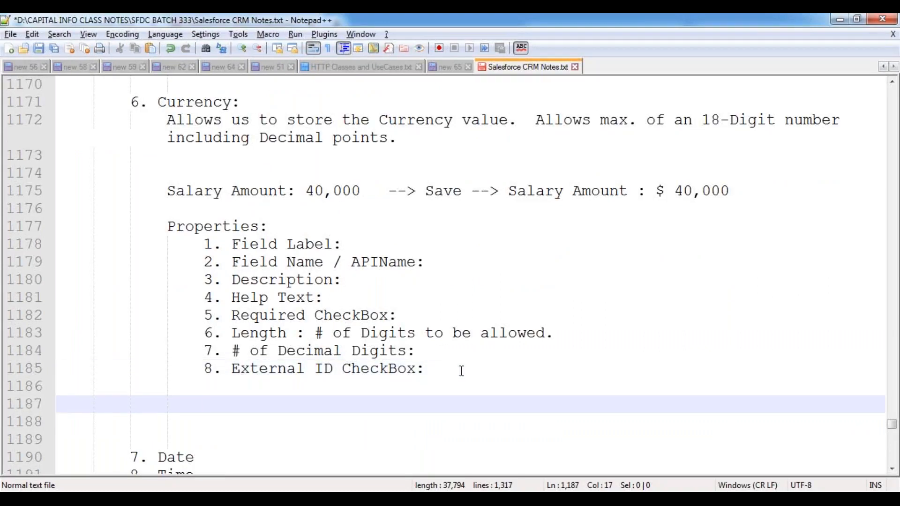
type("English (")
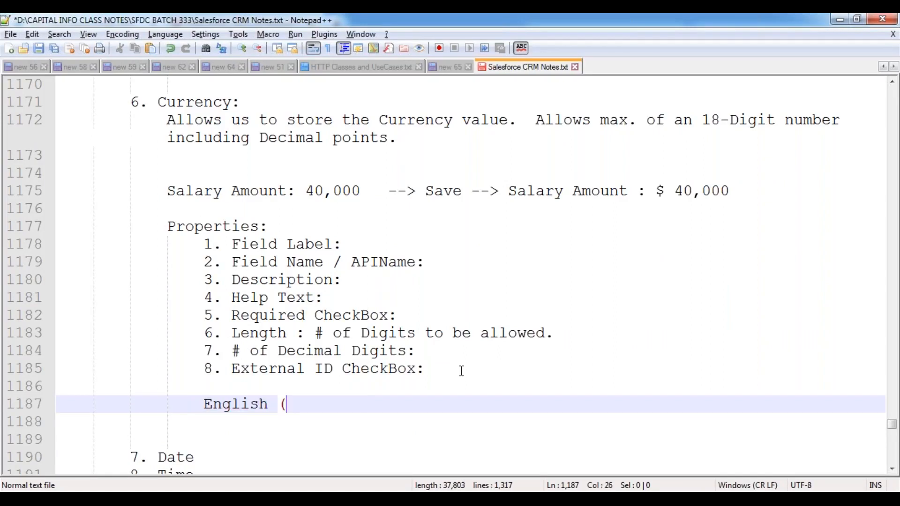
type("In")
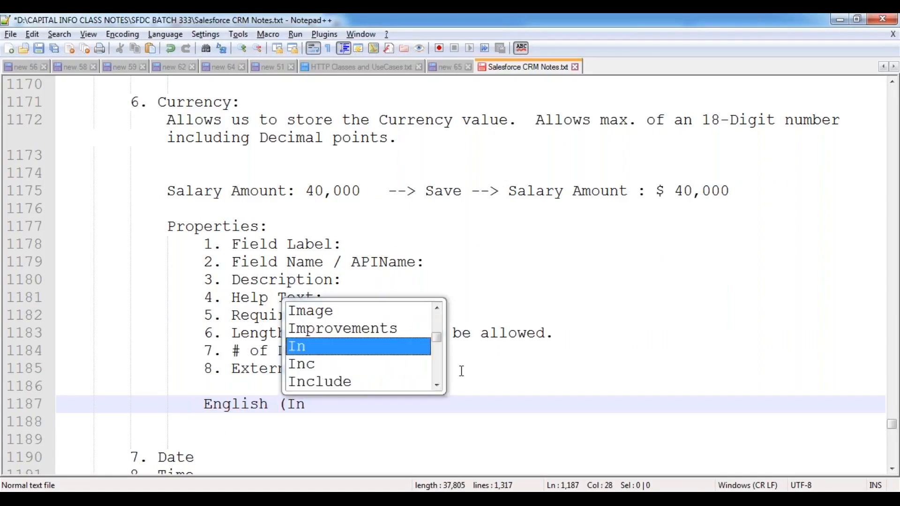
type("dia)")
key("Return")
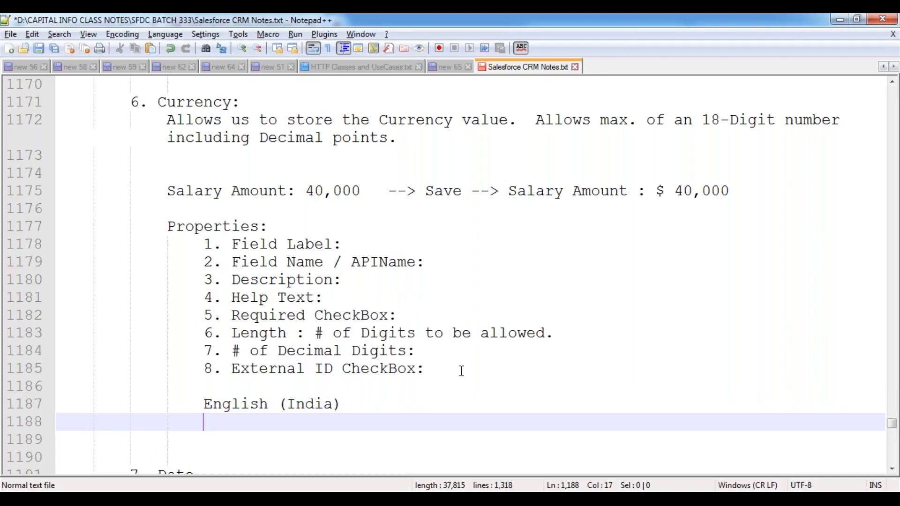
type("Hindi (India)")
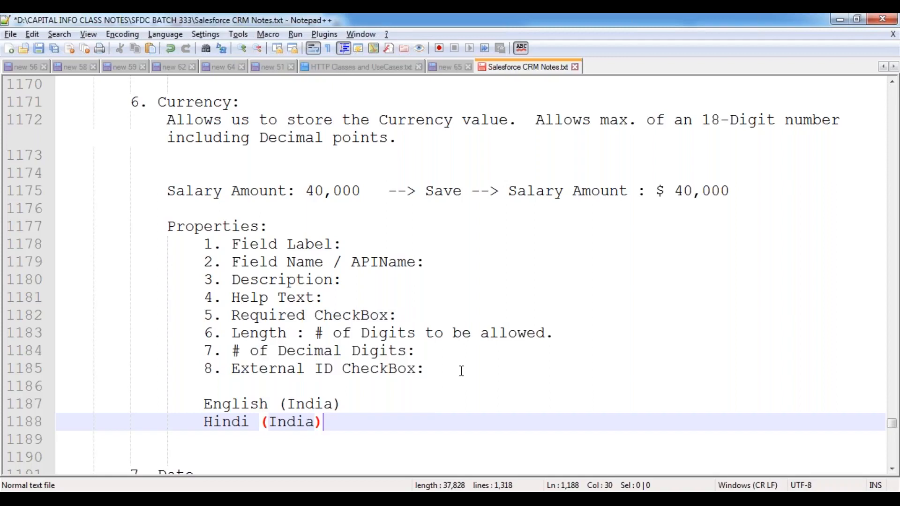
key("Return")
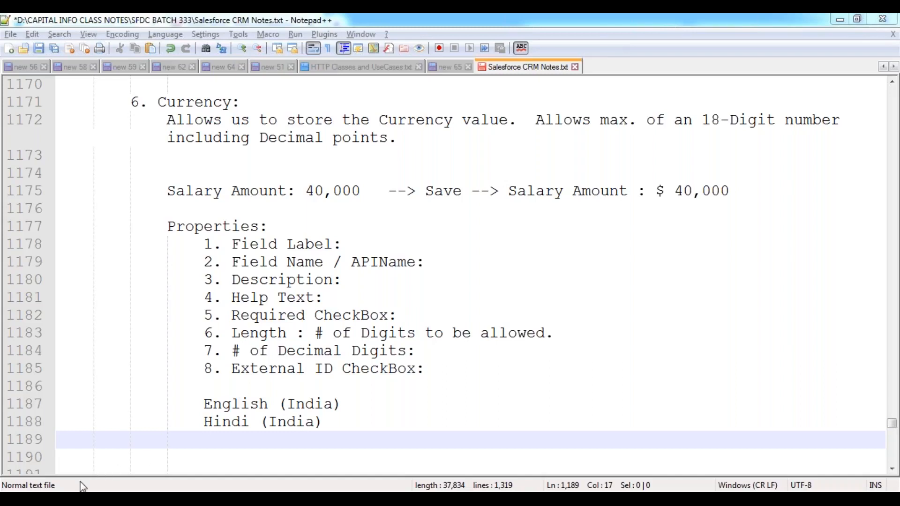
- Switch back to Salesforce in Chrome and choose English (India) - INR as the organization's Currency Locale
left_click(209, 392)
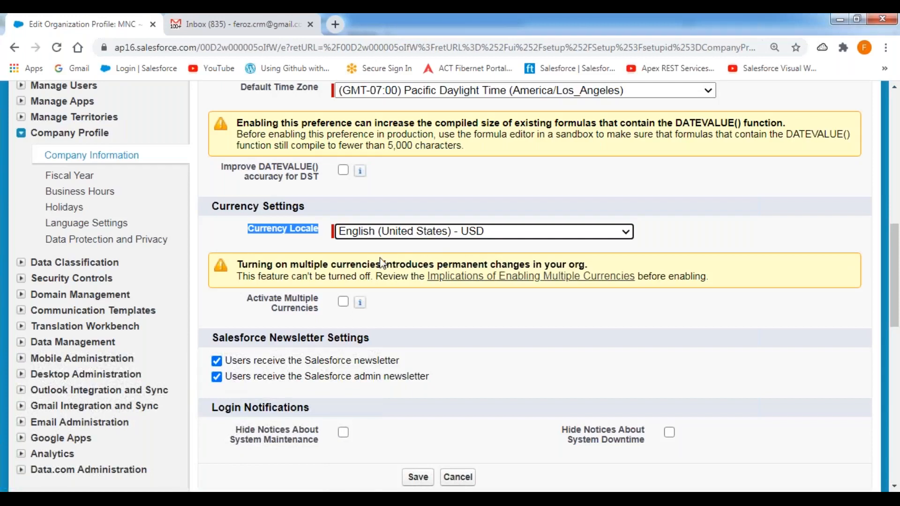
left_click(559, 233)
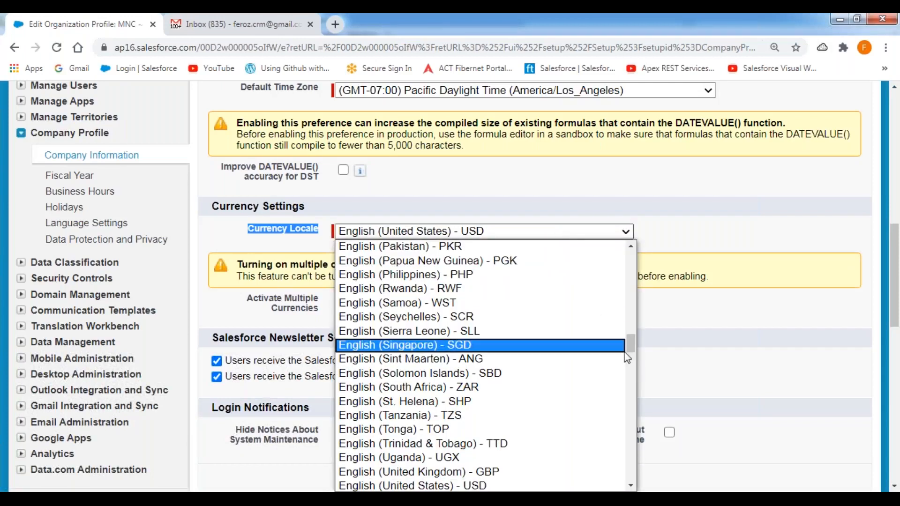
left_click_drag(631, 349, 633, 319)
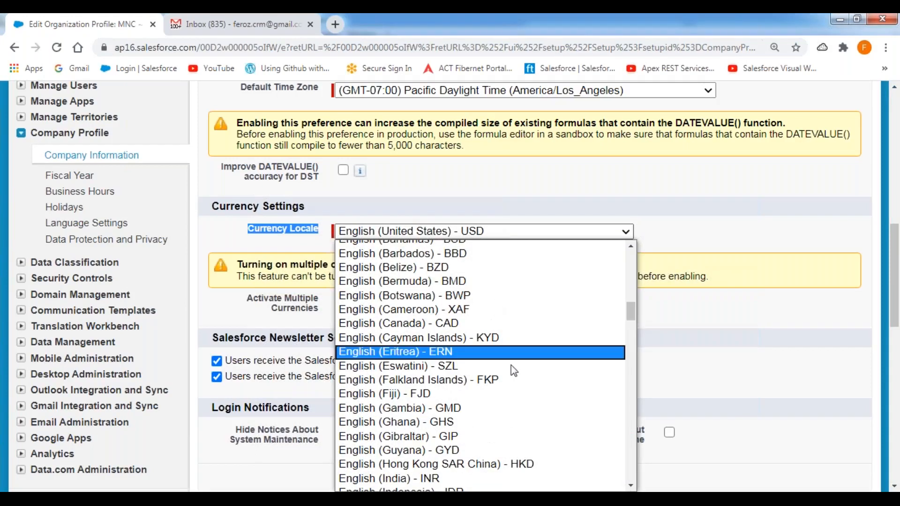
left_click(397, 479)
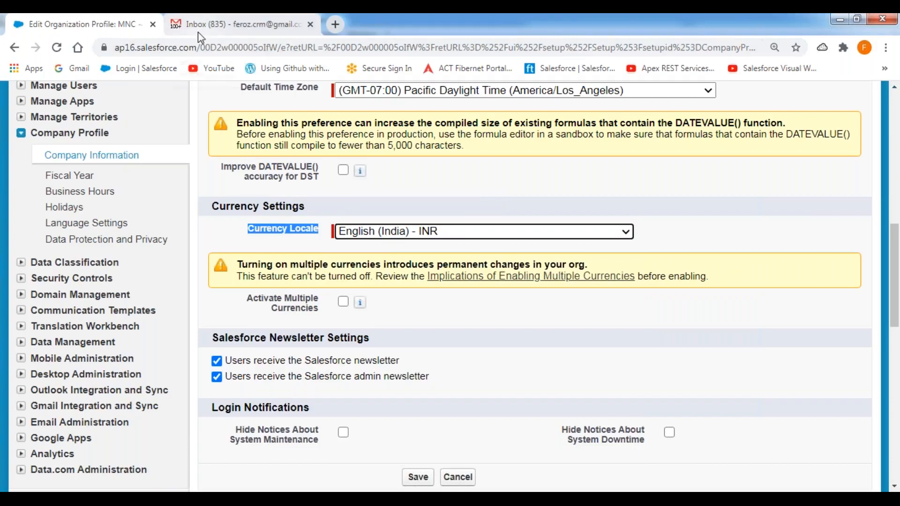
- Open the Accounts page in a separate browser tab and show the Annual Revenue amounts under Recent Accounts
scroll(271, 154, "up", 6)
scroll(271, 153, "up", 5)
right_click(212, 160)
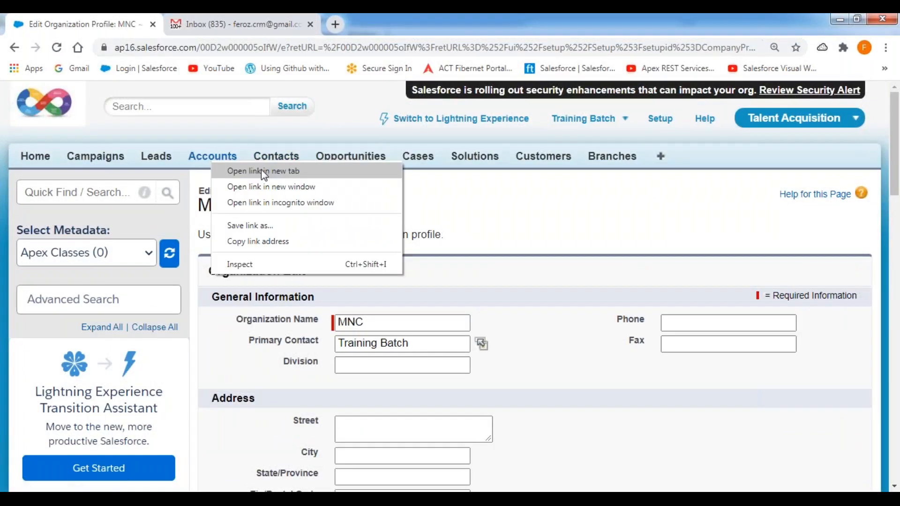
left_click(264, 171)
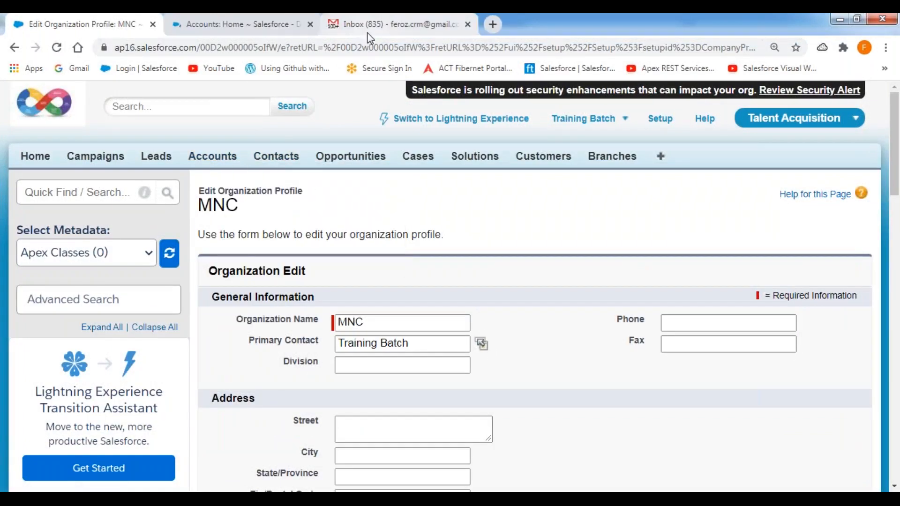
left_click(369, 28)
left_click(235, 24)
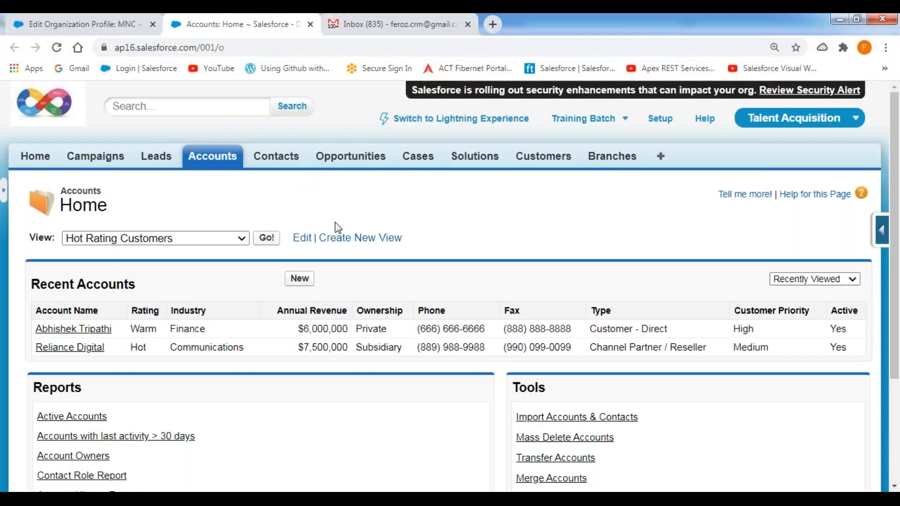
scroll(337, 227, "down", 3)
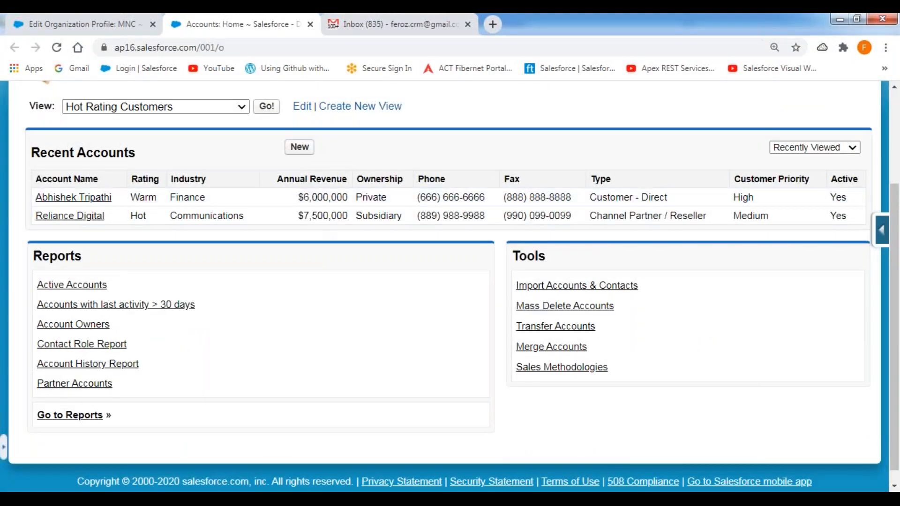
- Save the edited organization profile, accept the currency symbol change, and reload the Accounts page to check the Annual Revenue amounts
left_click(121, 26)
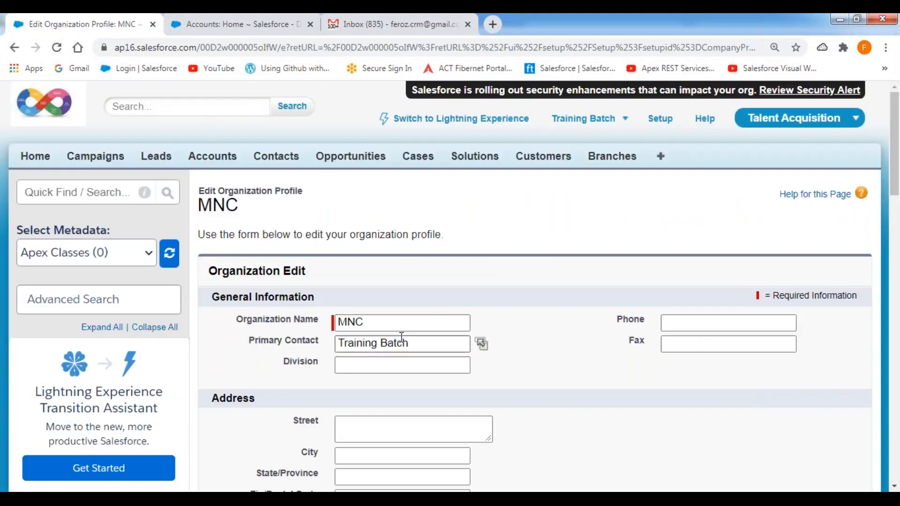
scroll(519, 292, "down", 10)
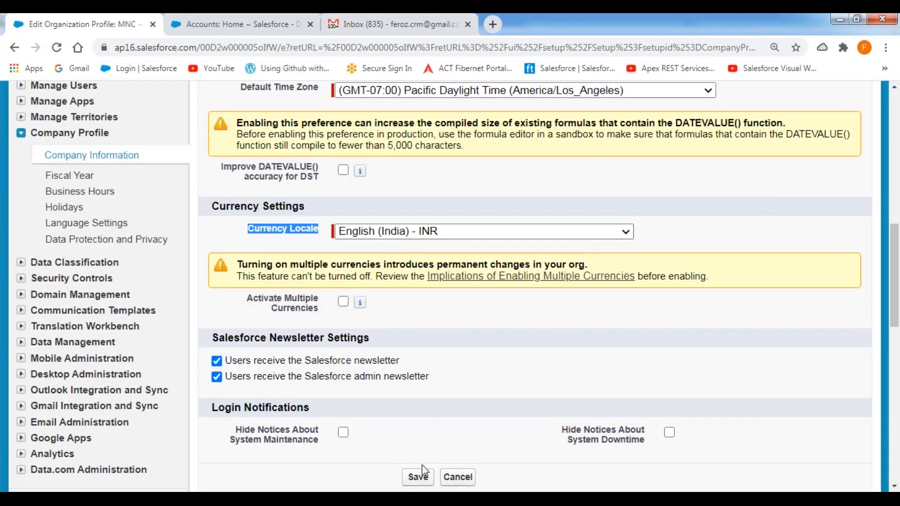
left_click(417, 477)
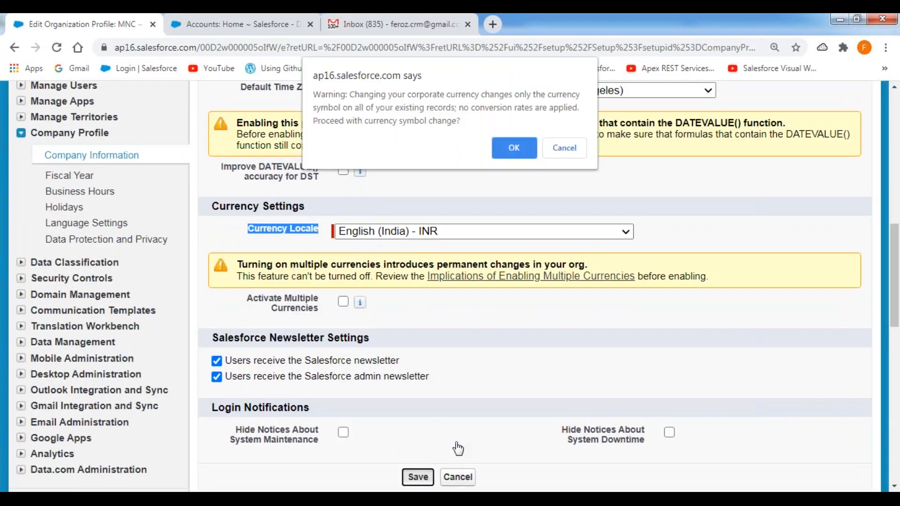
left_click(508, 150)
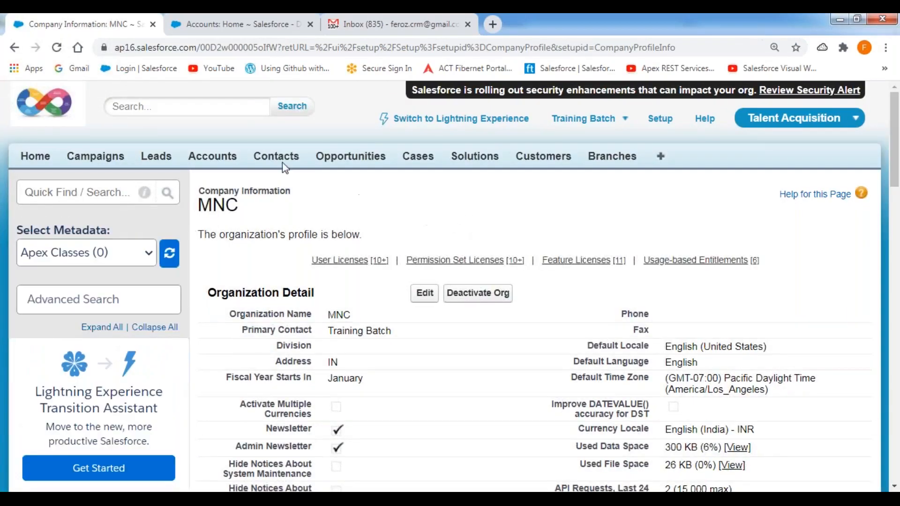
left_click(197, 26)
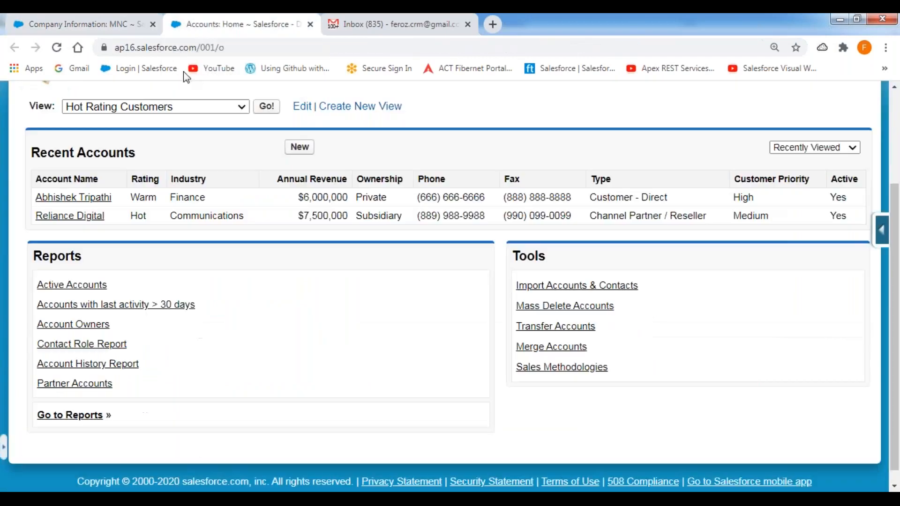
left_click(56, 47)
- Reopen the organization profile for editing and outline the Currency Settings heading and the Activate Multiple Currencies checkbox in red
left_click(92, 23)
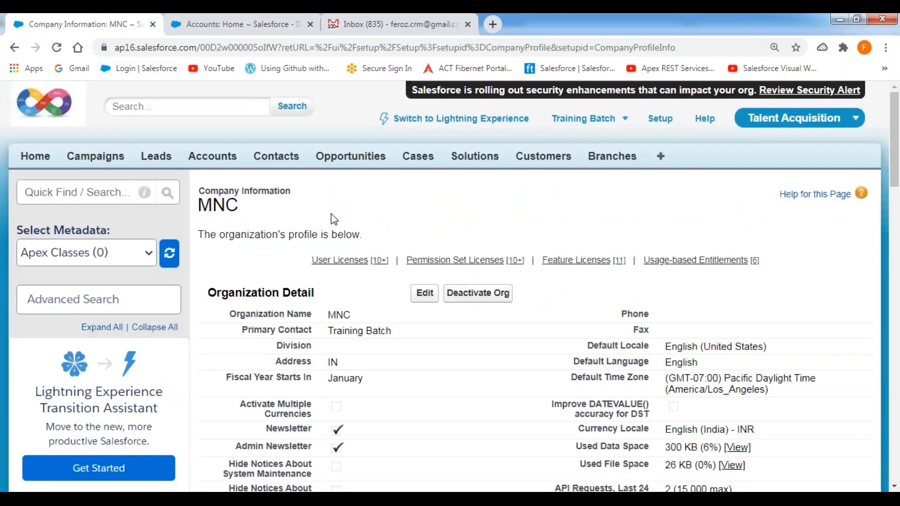
scroll(331, 218, "down", 3)
left_click(425, 161)
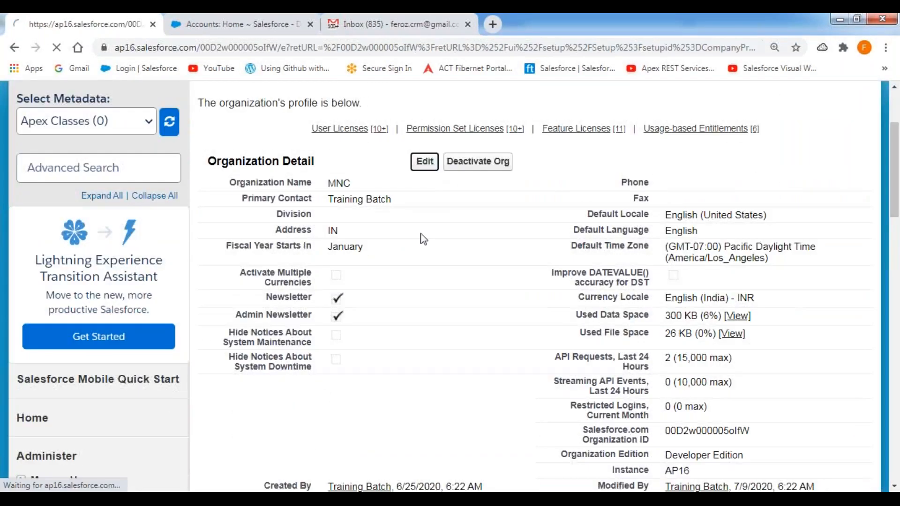
scroll(534, 286, "down", 9)
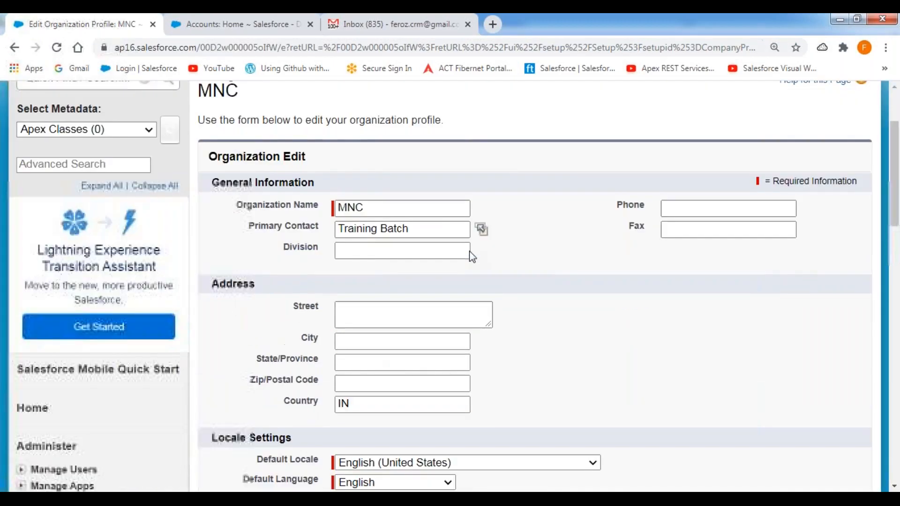
scroll(535, 286, "down", 4)
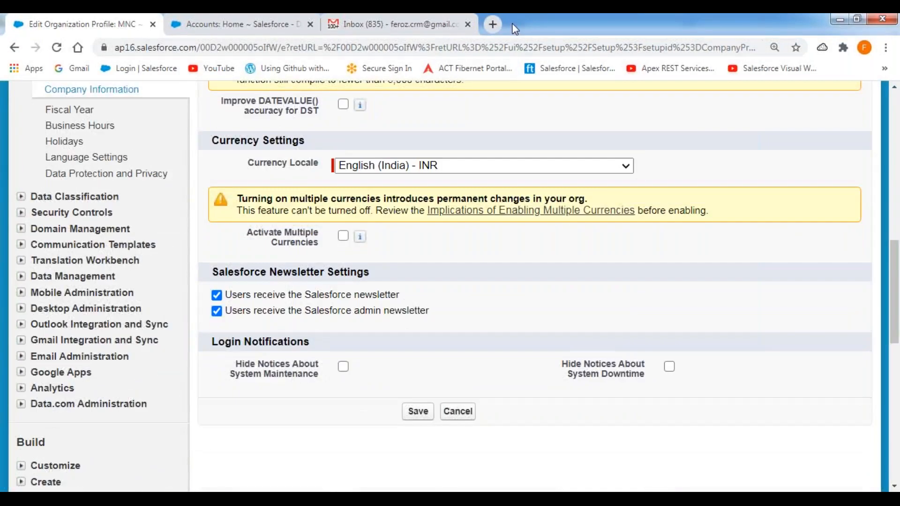
mouse_move(204, 152)
left_mouse_down()
mouse_move(347, 131)
mouse_move(283, 123)
mouse_move(205, 151)
left_mouse_up()
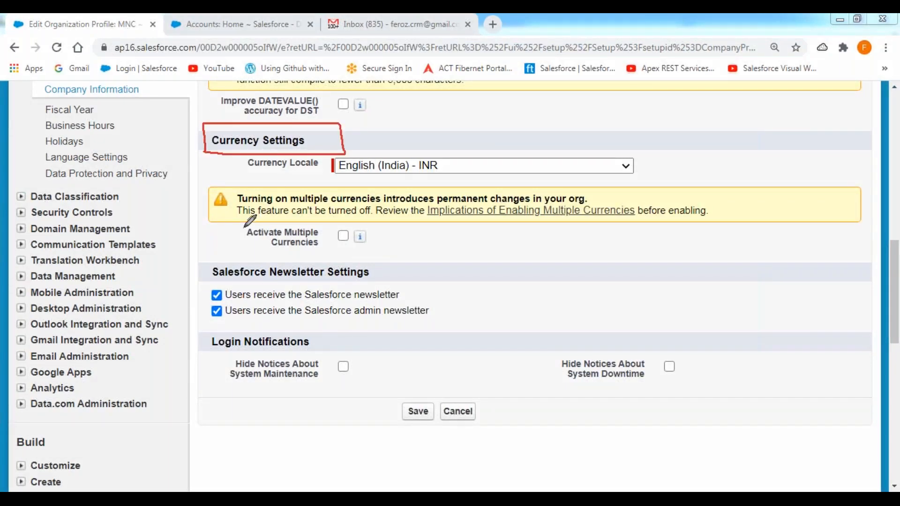
mouse_move(239, 226)
left_mouse_down()
mouse_move(239, 253)
mouse_move(354, 256)
mouse_move(355, 224)
mouse_move(237, 224)
mouse_move(238, 233)
left_mouse_up()
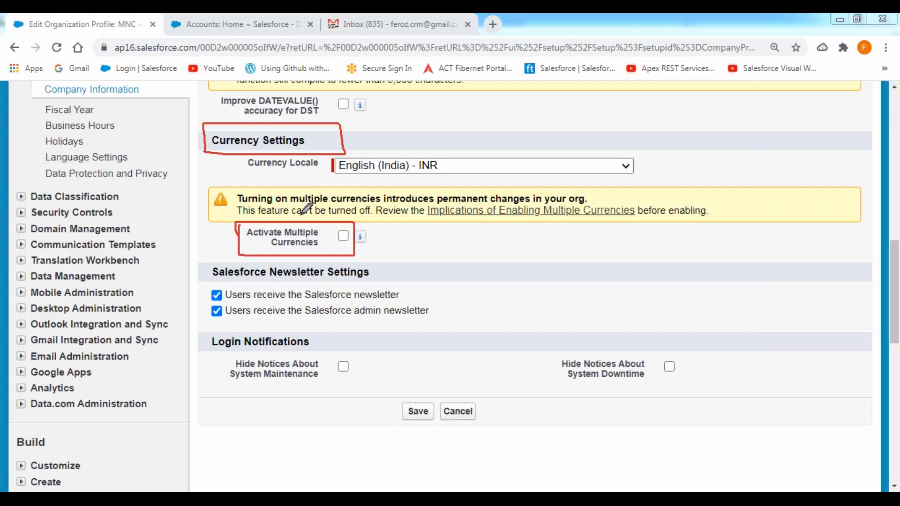
- Leave drawing mode and clear the red outlines from the Currency Settings section
key("Escape")
left_click(375, 135)
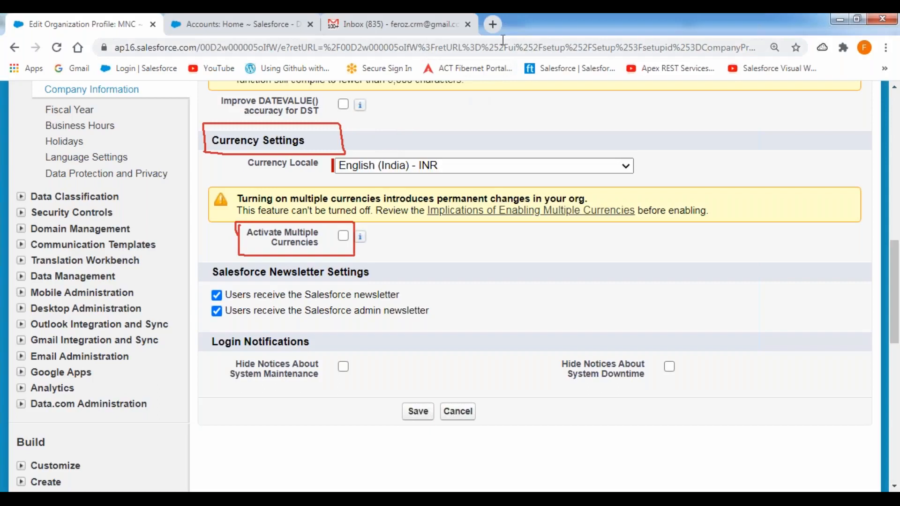
left_click(495, 113)
left_click(376, 145)
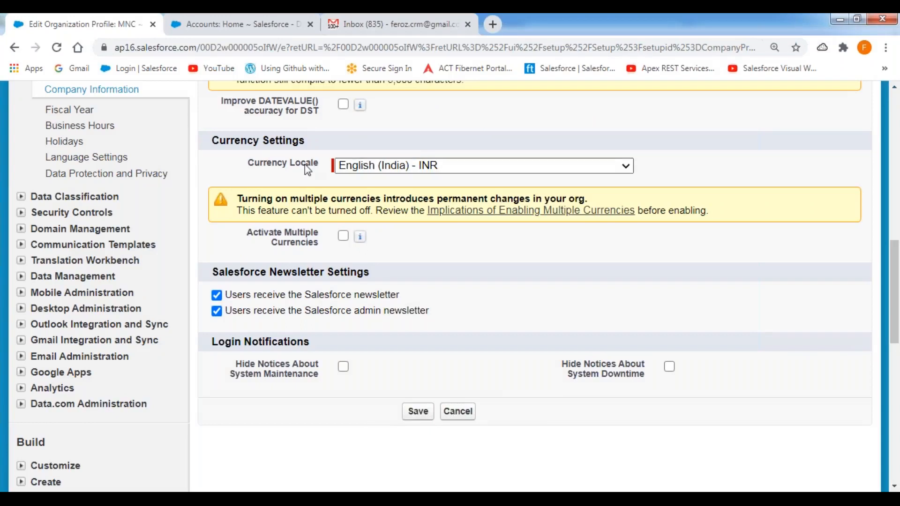
- Open the Login History page from the Manage Users setup section and bring its download options into view
scroll(224, 171, "up", 4)
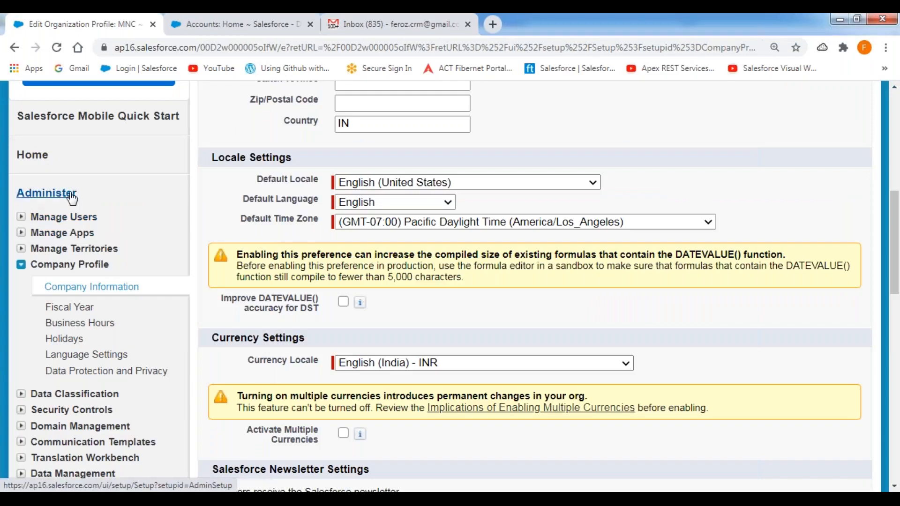
left_click(22, 217)
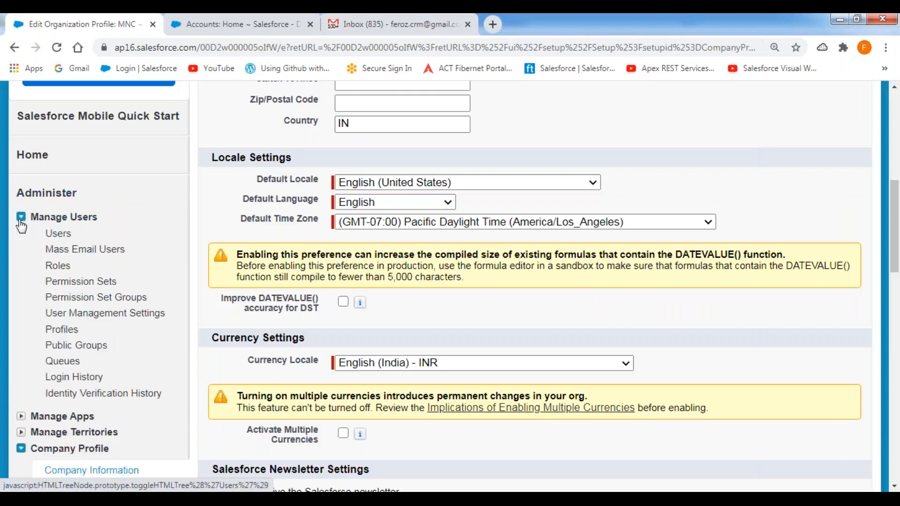
left_click(74, 377)
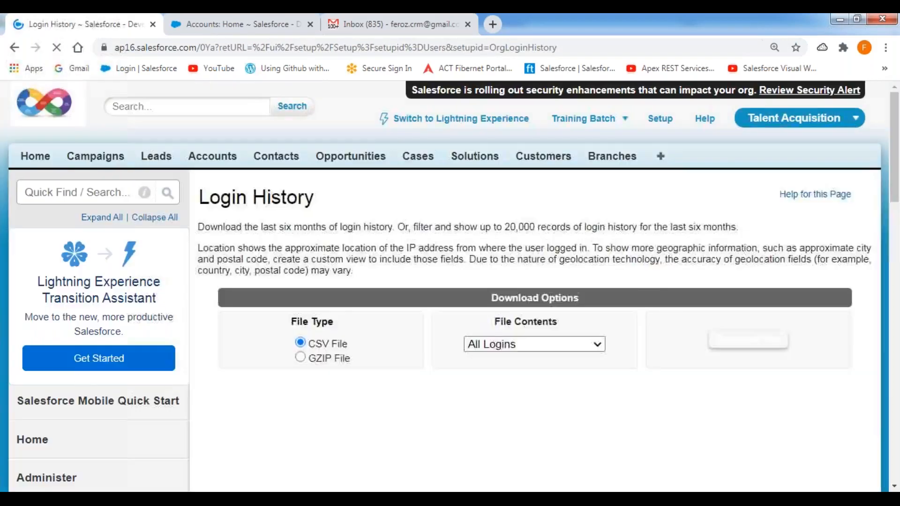
scroll(502, 291, "down", 4)
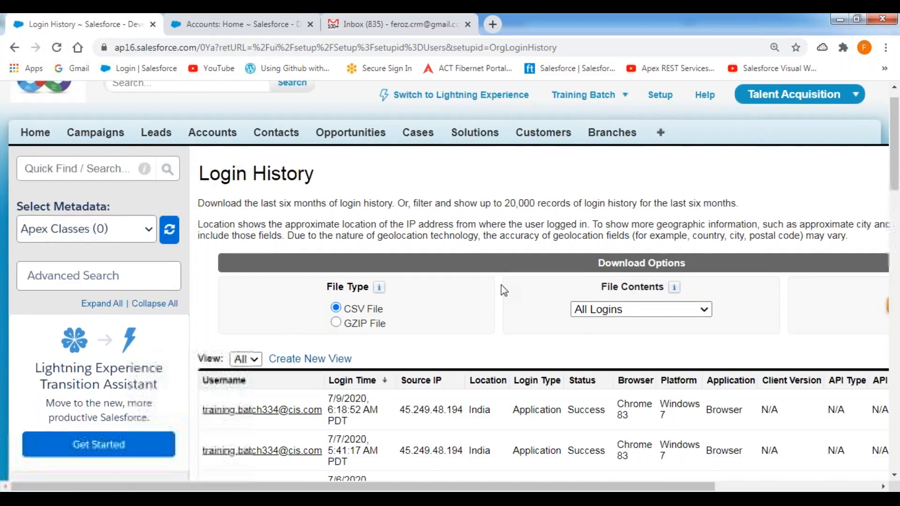
scroll(464, 303, "up", 4)
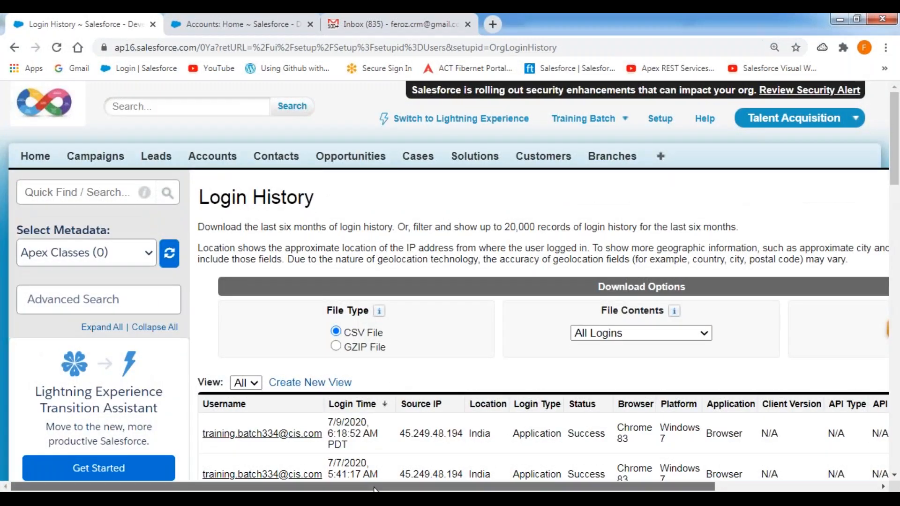
scroll(220, 329, "right", 4)
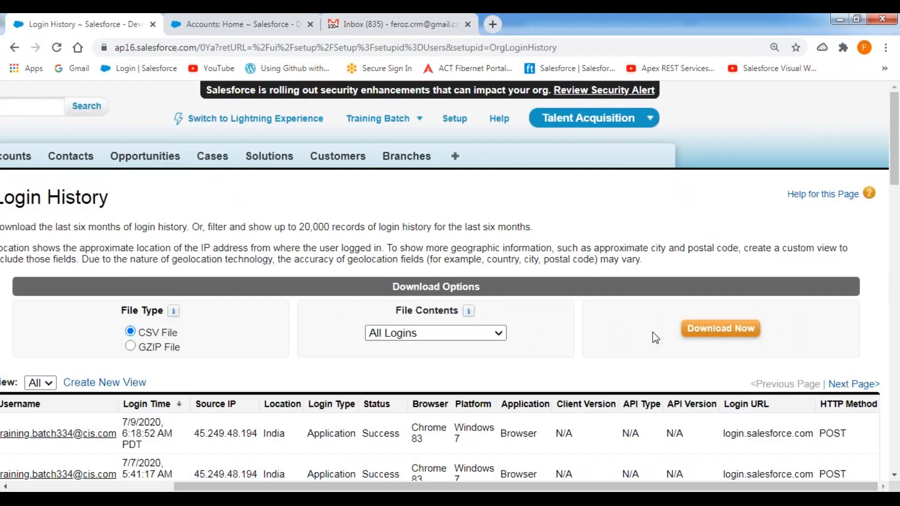
- Download the login history of all logins as a CSV file, open it in Excel, and dismiss the Office activation wizard
left_click(706, 334)
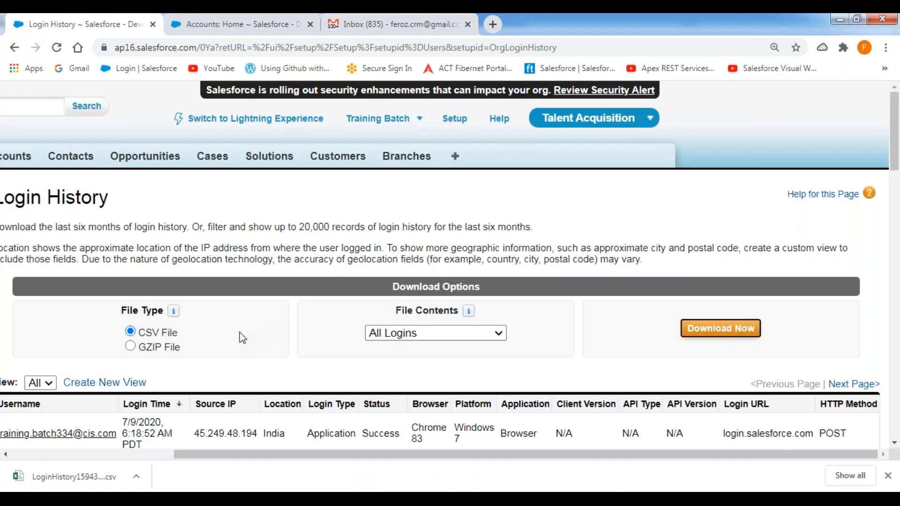
left_click(89, 481)
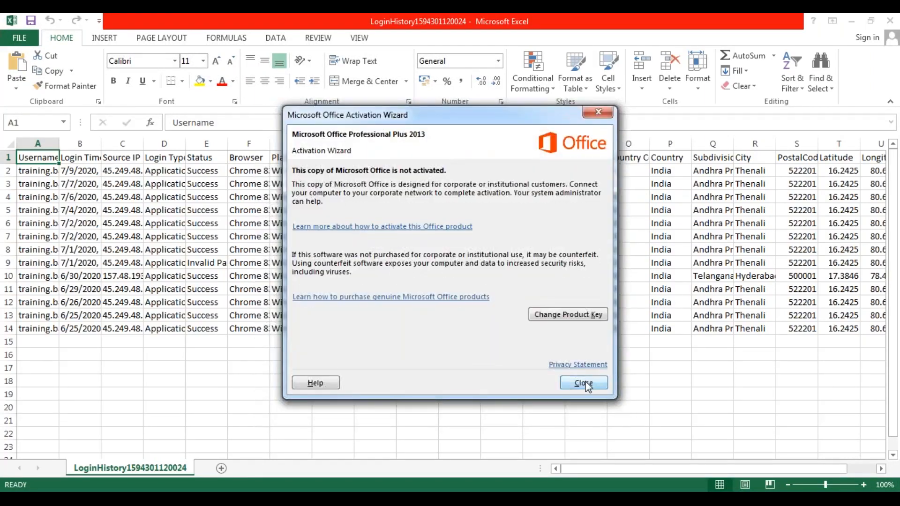
left_click(585, 383)
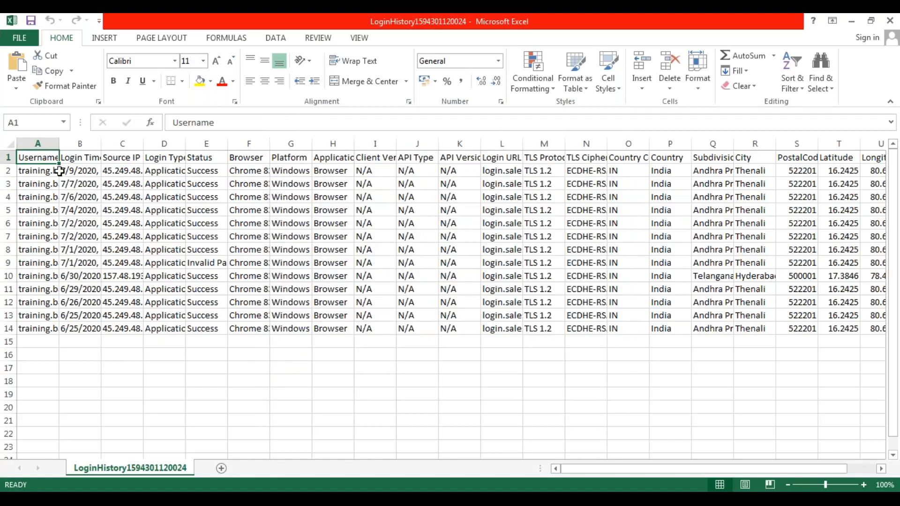
- Auto-fit the width of all columns in the login history sheet and enlarge the sheet view to 120%
left_click(10, 143)
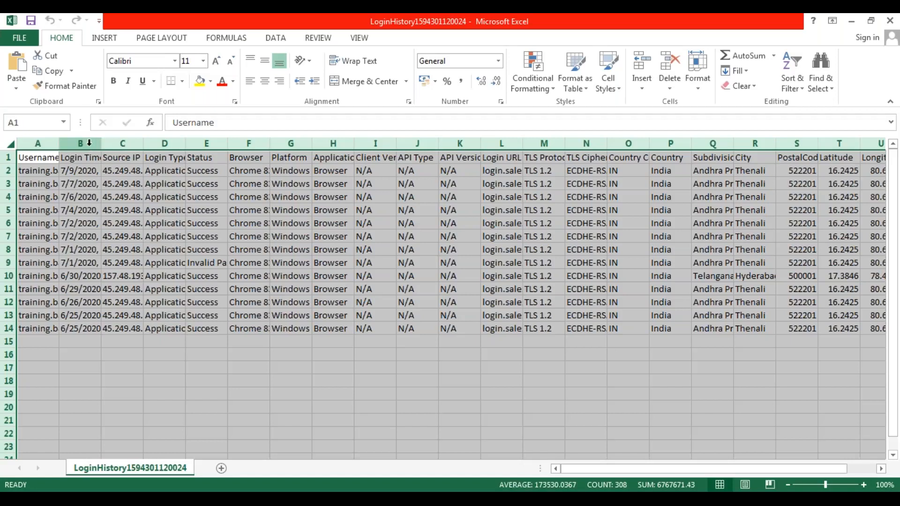
double_click(59, 143)
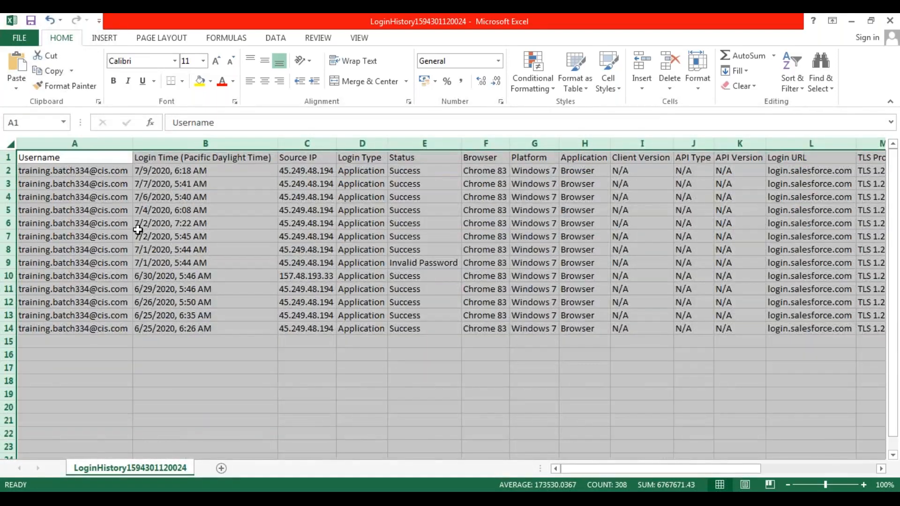
left_click(136, 231)
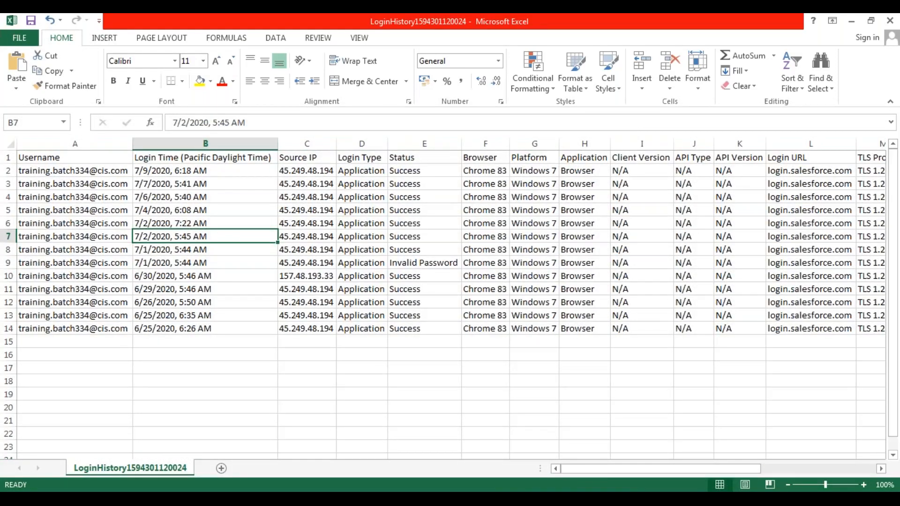
left_click(862, 485)
left_click_drag(654, 469, 552, 471)
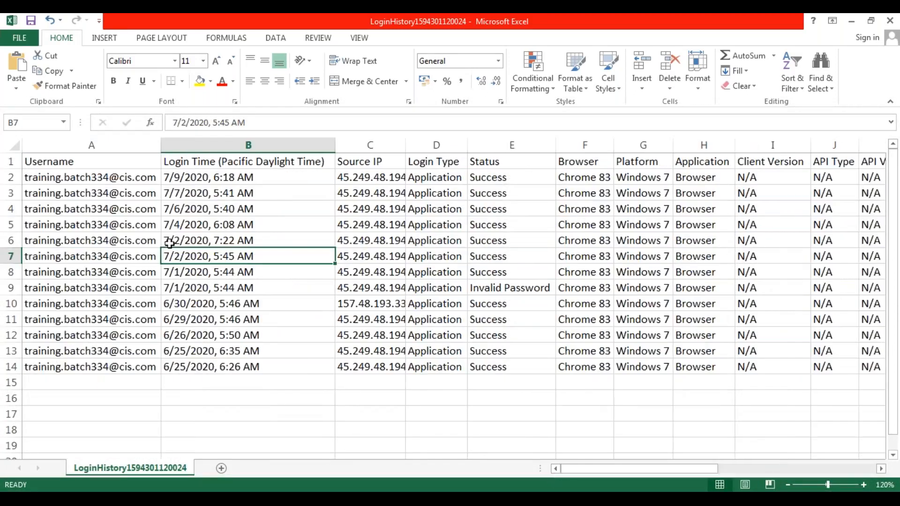
- Examine the first login record from Username through Status, and check the Status values of the other logins
left_click(106, 177)
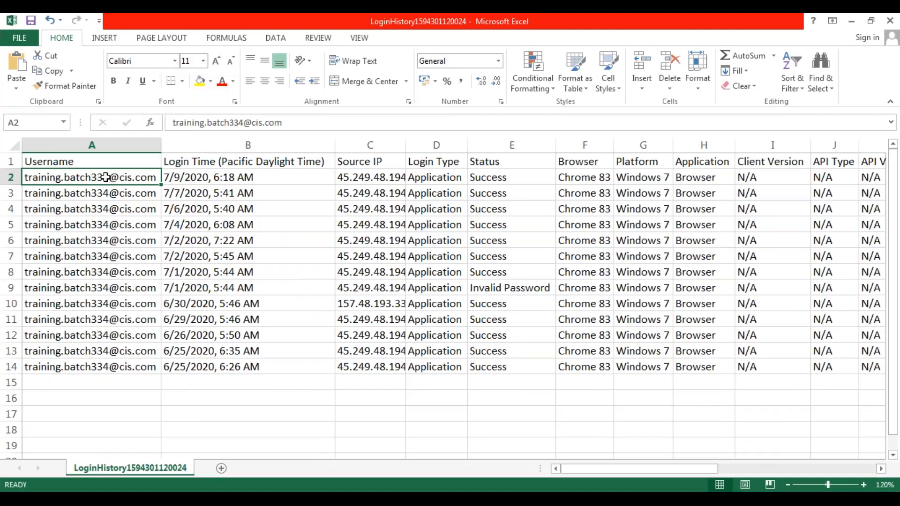
key("Right")
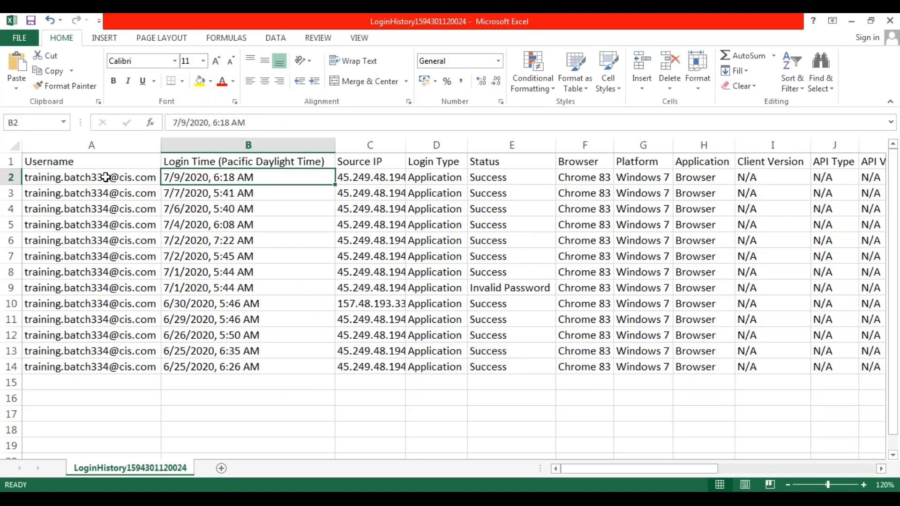
key("Right")
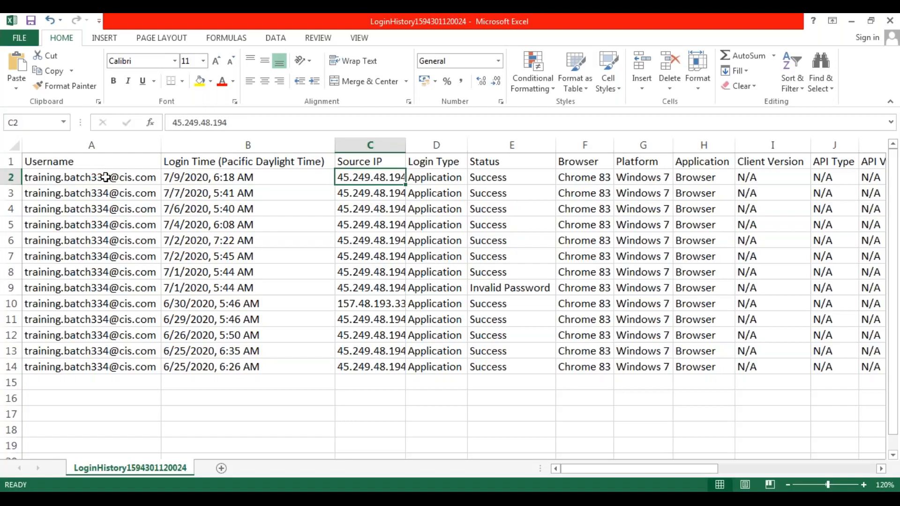
key("Right")
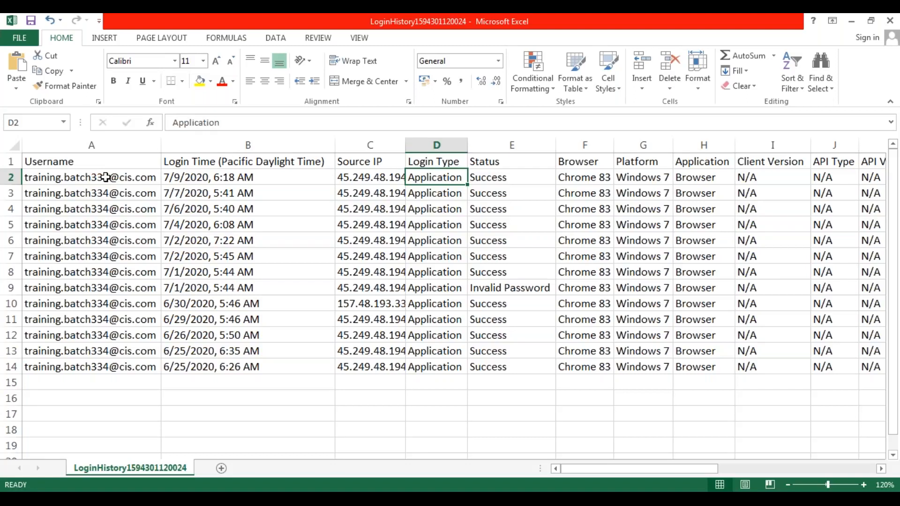
key("Right")
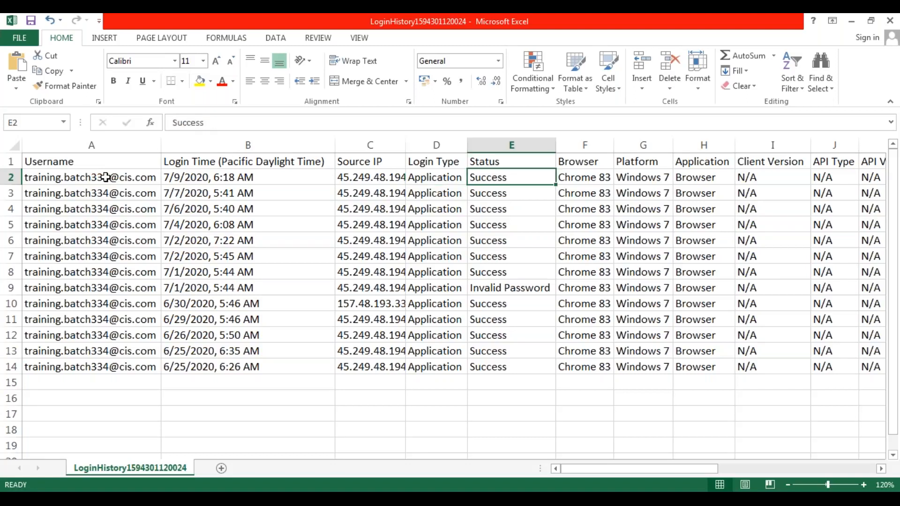
key("Down")
key("Down")
key("Down")
key("Down")
key("Down")
key("Down")
key("Down")
key("Down")
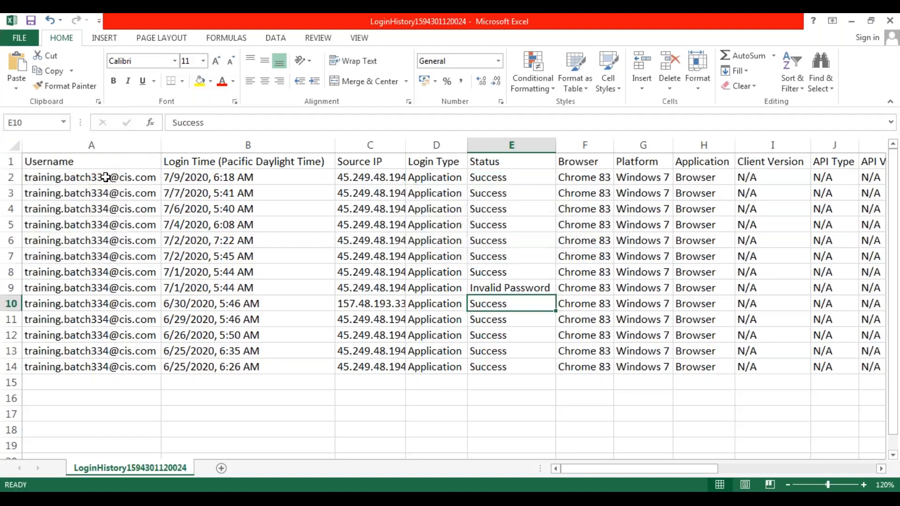
key("Up")
key("Up")
key("Up")
key("Up")
key("Up")
key("Up")
key("Up")
key("Up")
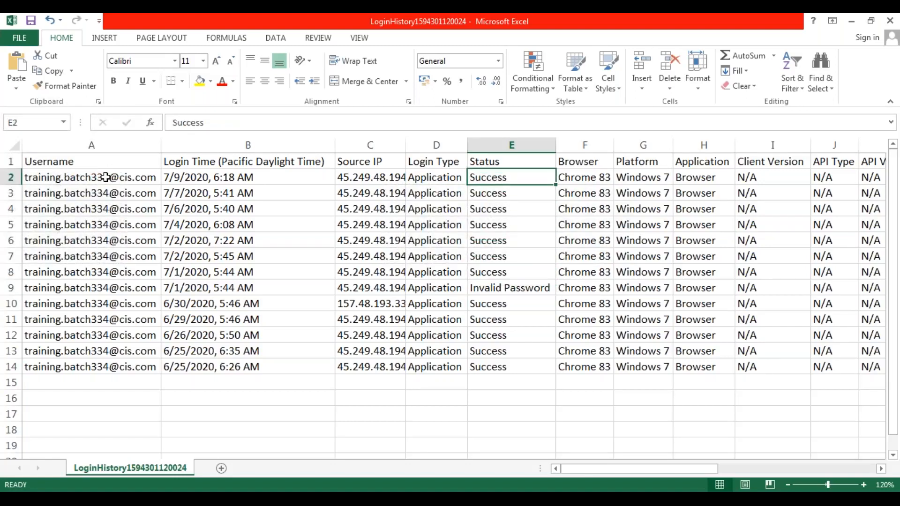
- Examine the first login record's values from Browser through TLS Cipher Suite
key("Right")
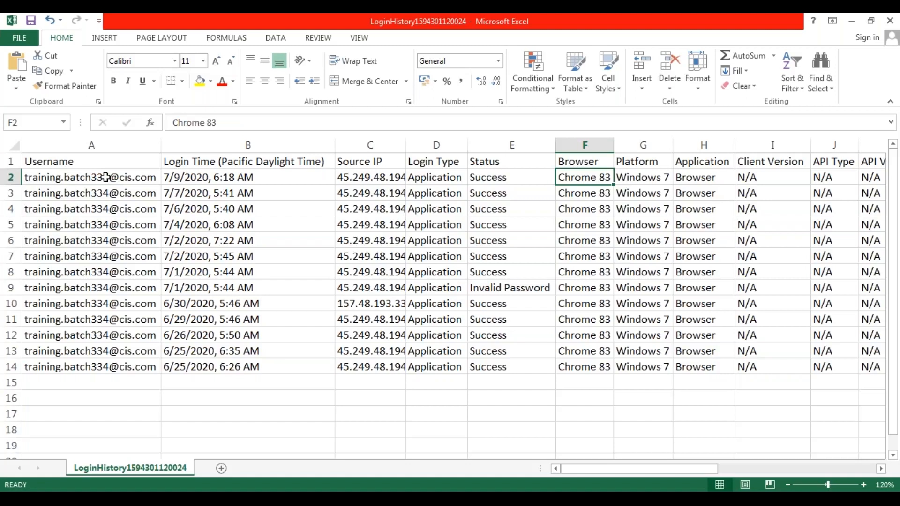
key("Right")
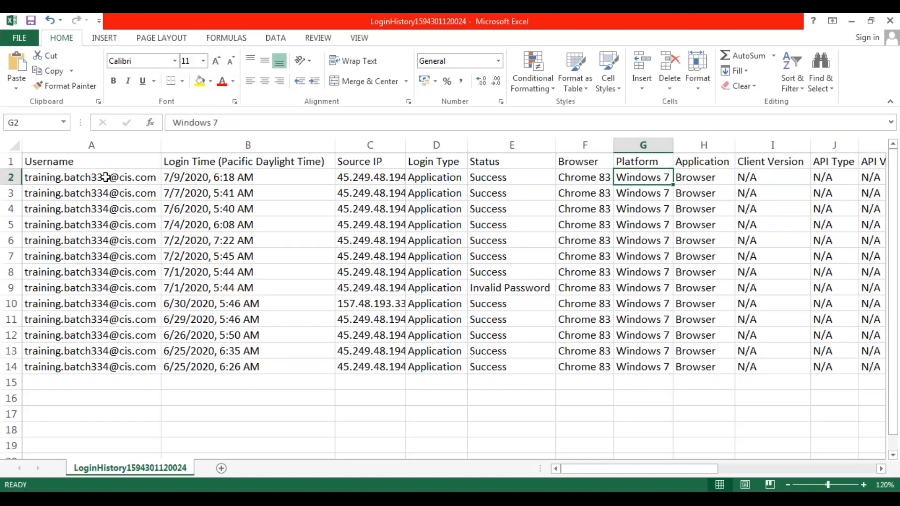
key("Right")
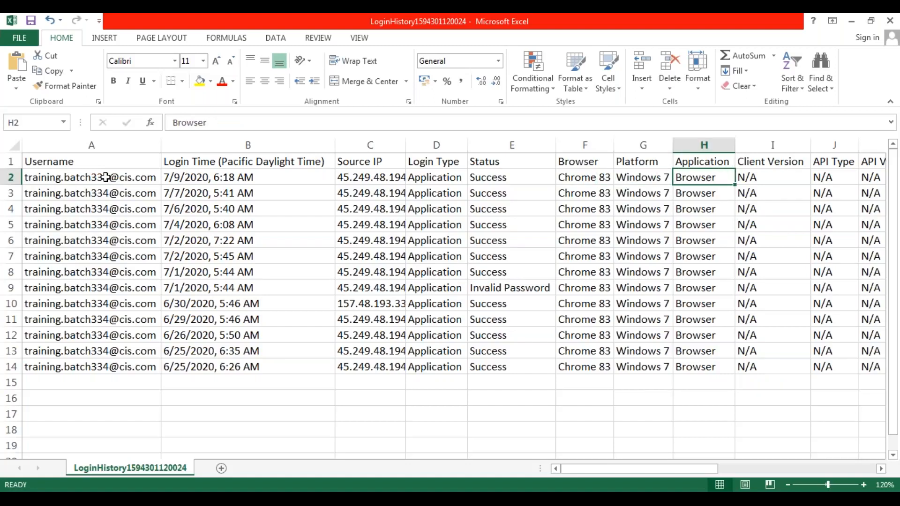
key("Right")
key("Right")
key("Right")
key("Right")
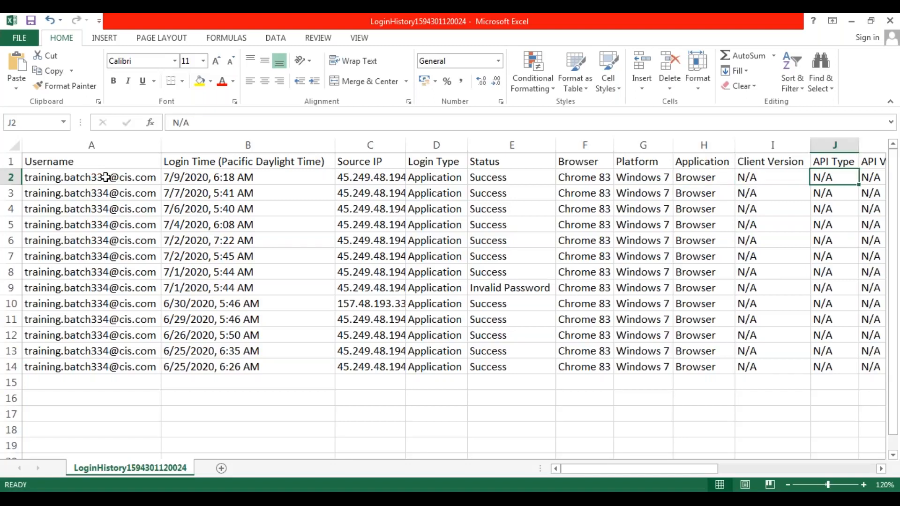
key("Left")
key("Right")
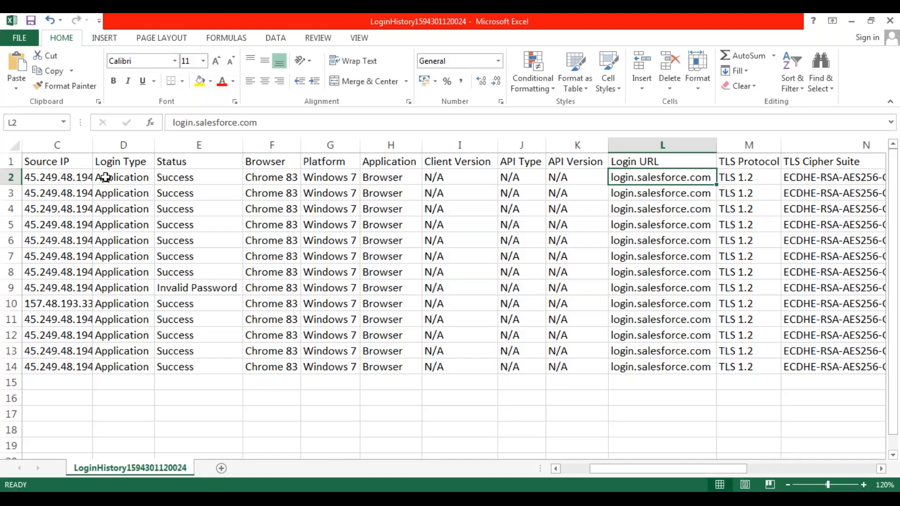
key("Right")
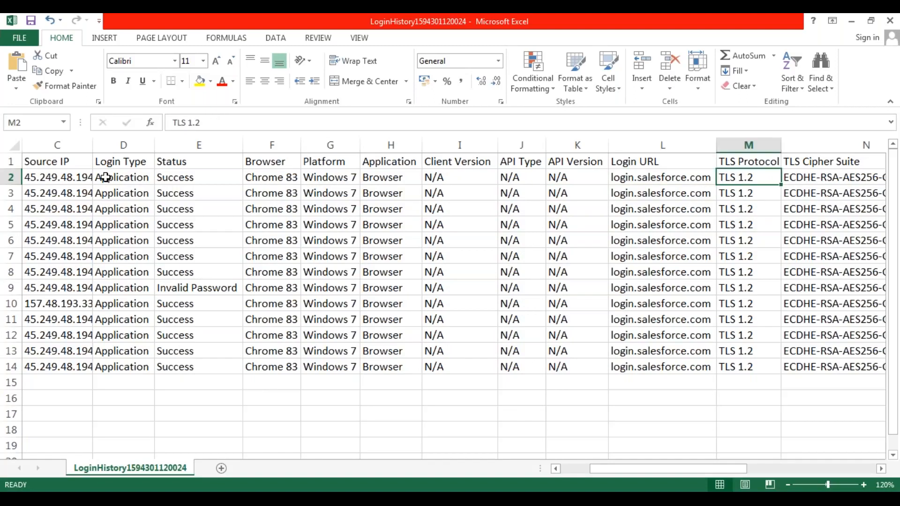
key("Right")
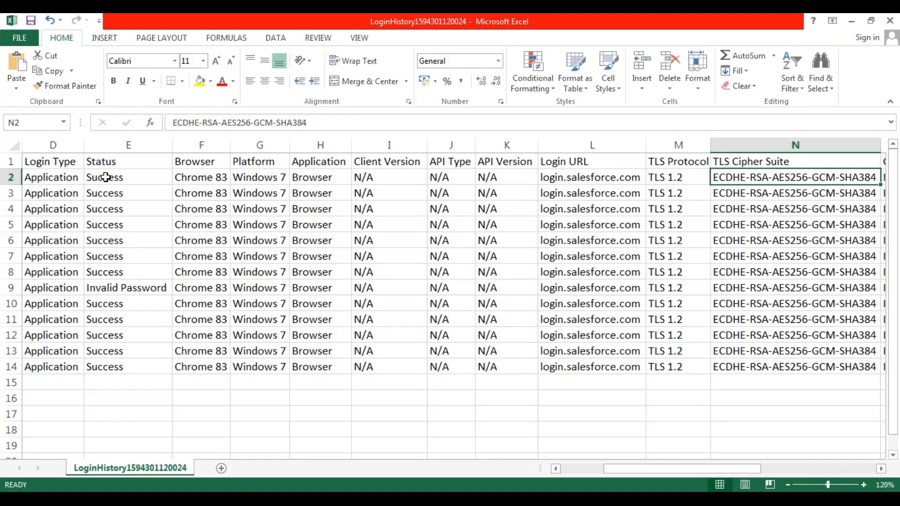
- Examine the first login record's location values from Country Code through Longitude, and its HTTP Method
key("Right")
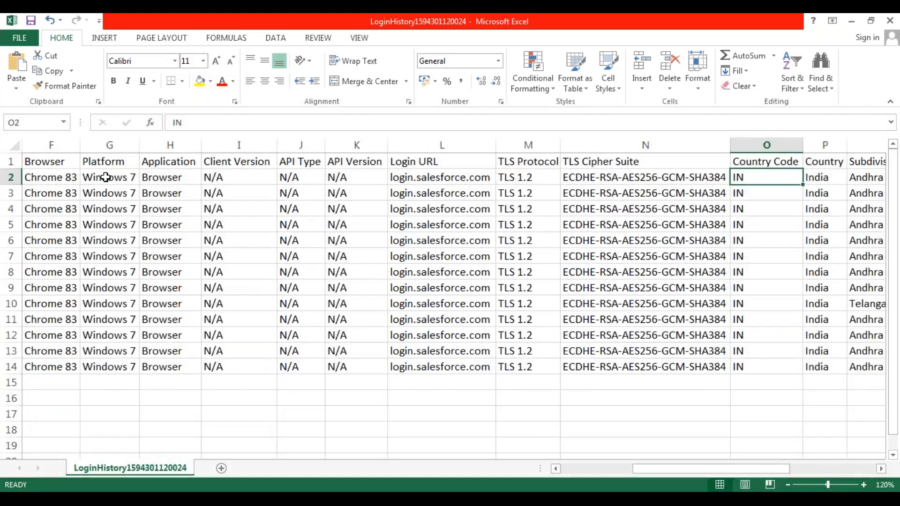
key("Right")
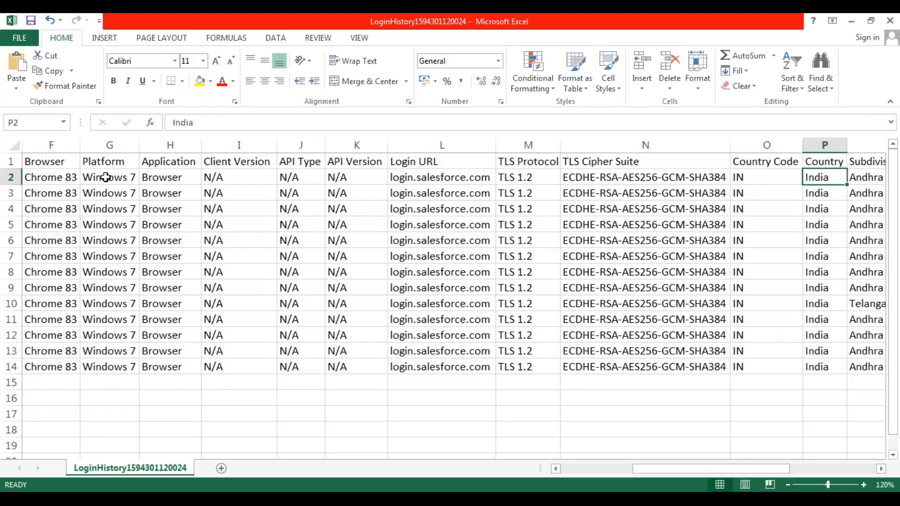
key("Right")
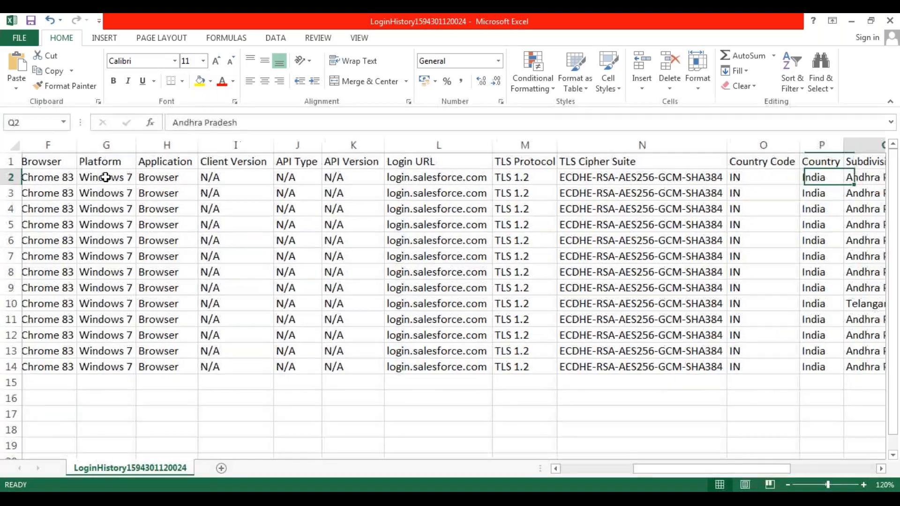
key("Right")
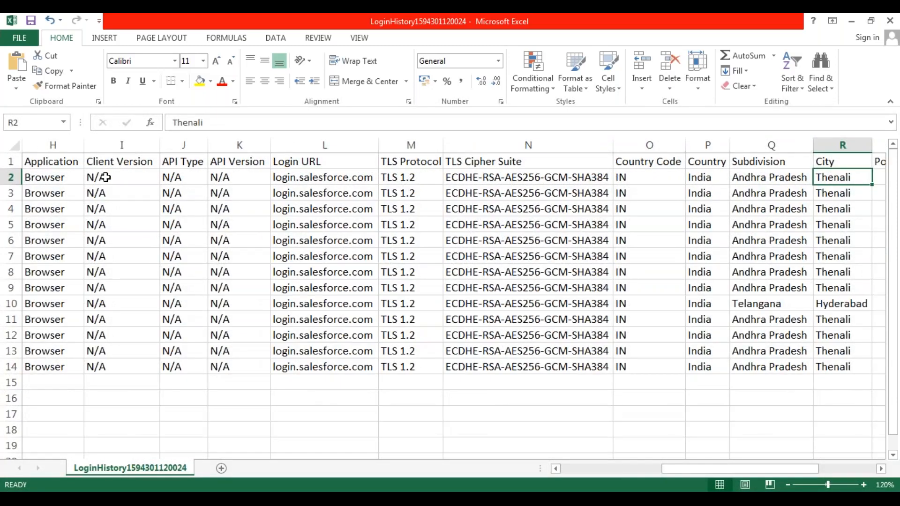
key("Right")
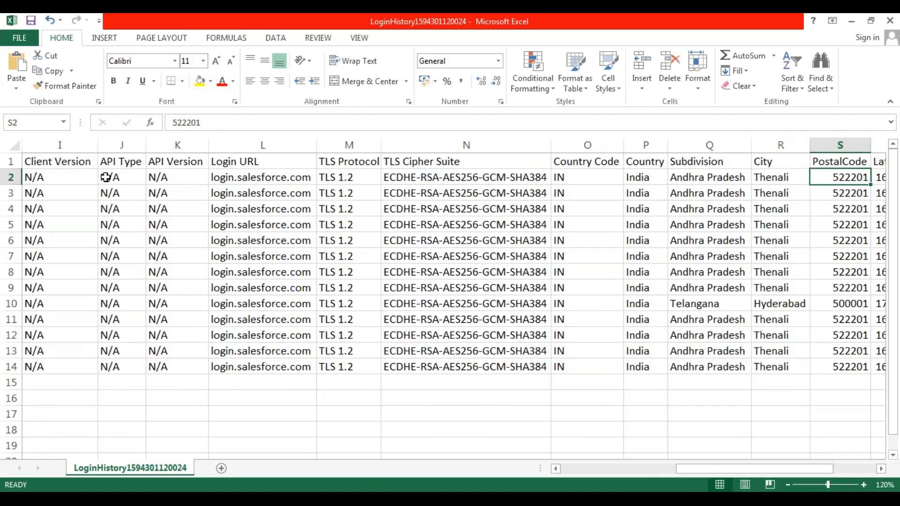
key("Right")
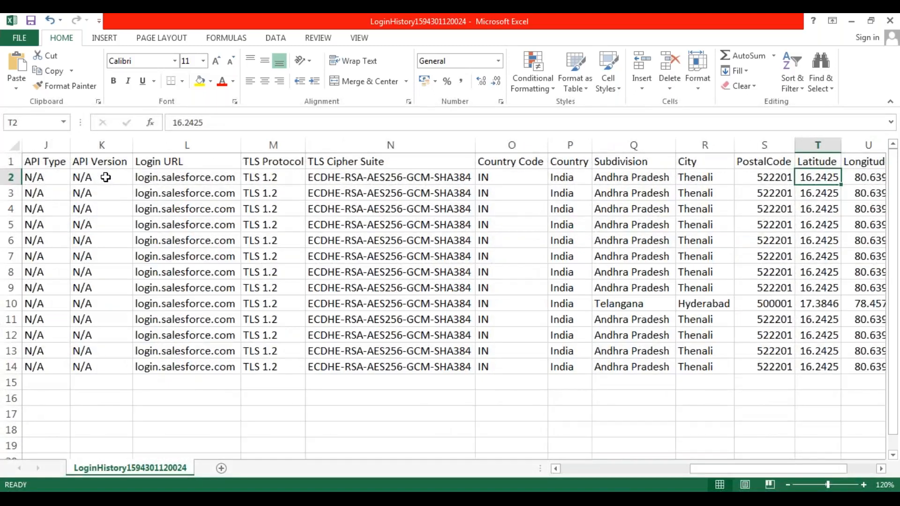
key("Right")
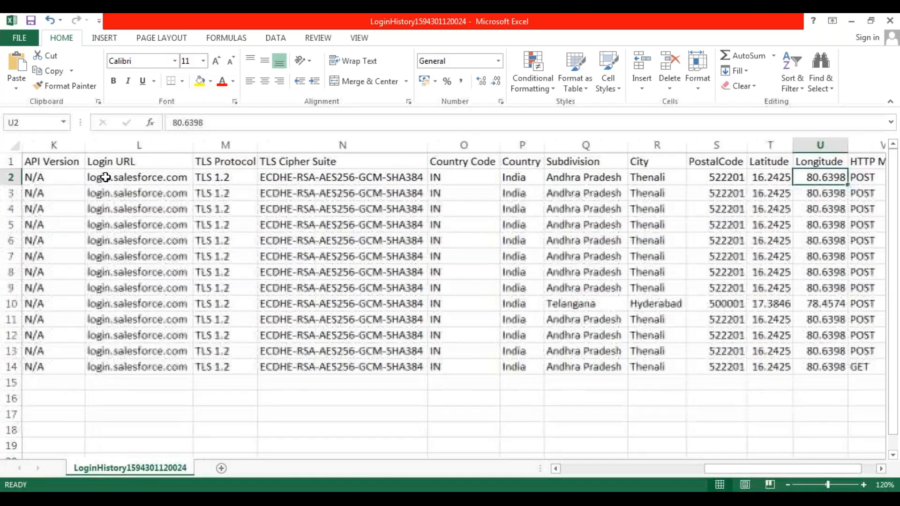
key("Right")
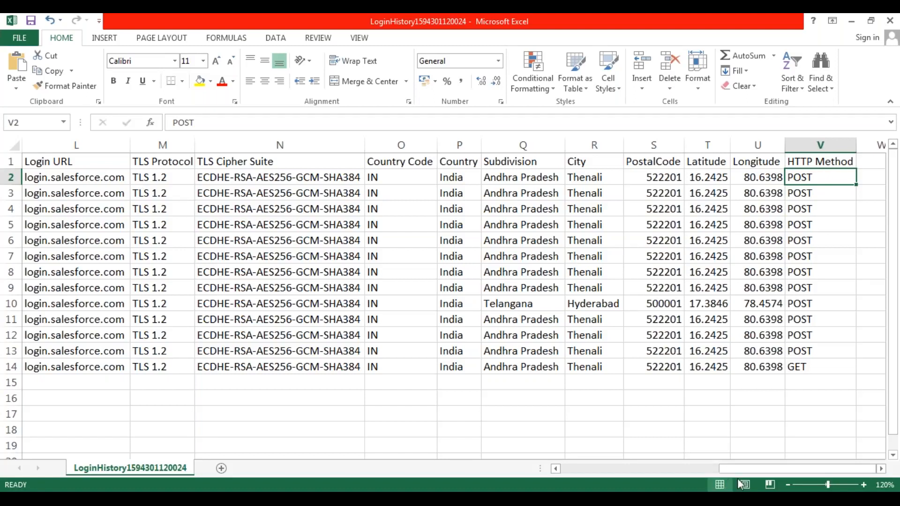
- Review the login history columns again from Username across to the location details, and select the second record's Country cell
left_click_drag(805, 471, 631, 471)
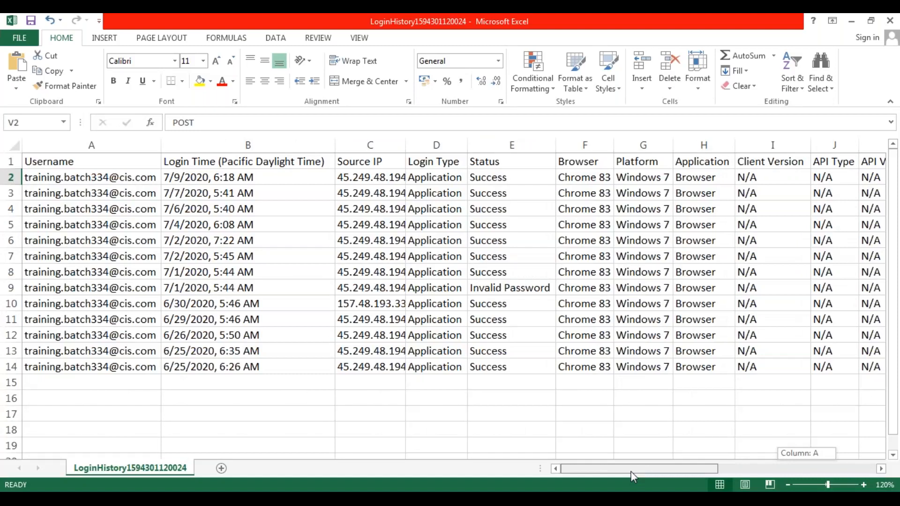
left_click_drag(631, 471, 631, 471)
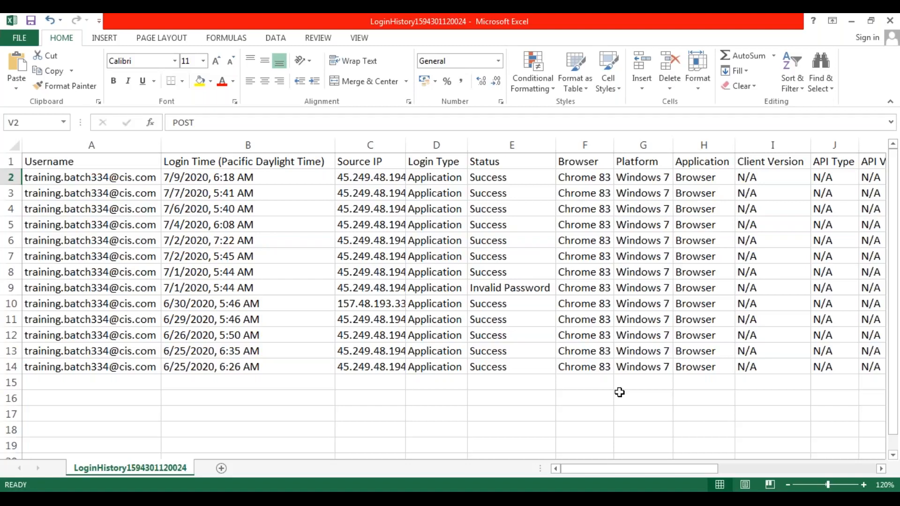
left_click_drag(615, 471, 761, 467)
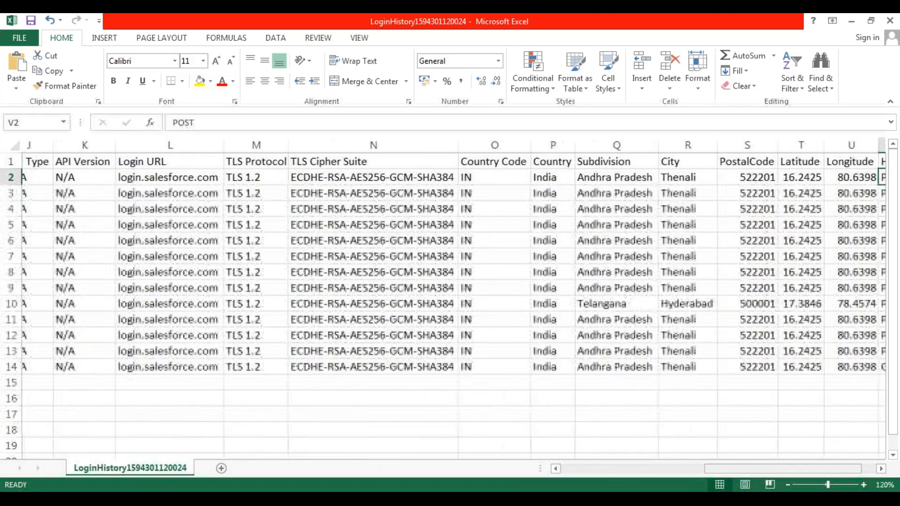
left_click(517, 192)
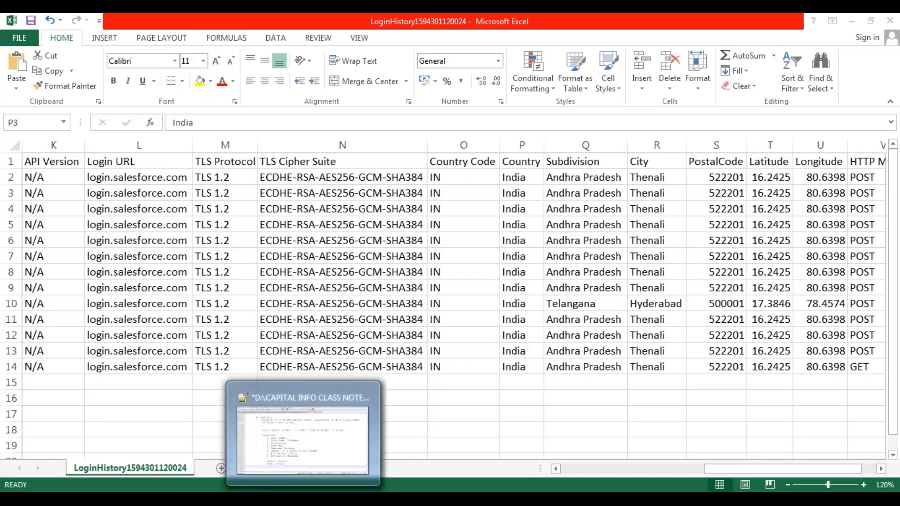
- Switch to the Salesforce CRM notes in Notepad++, review the Currency section, and delete two surplus blank lines below "Hindi (India)"
left_click(303, 499)
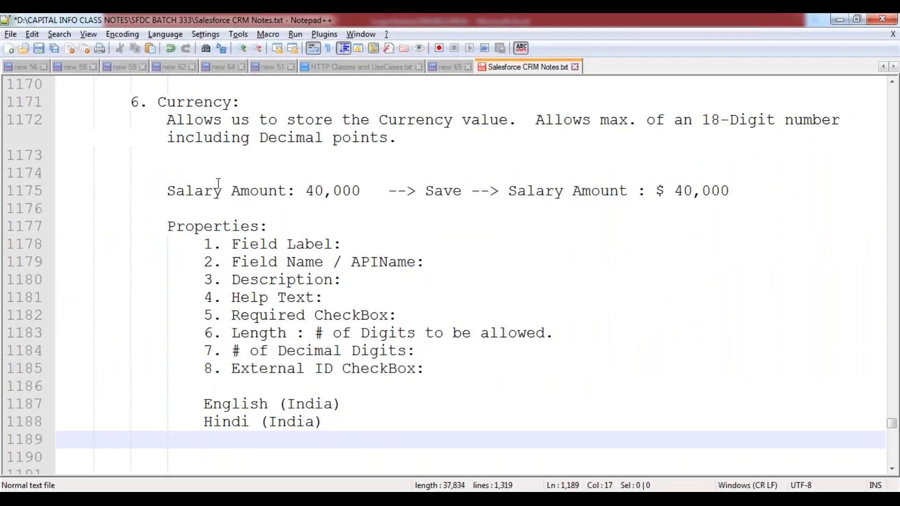
double_click(198, 102)
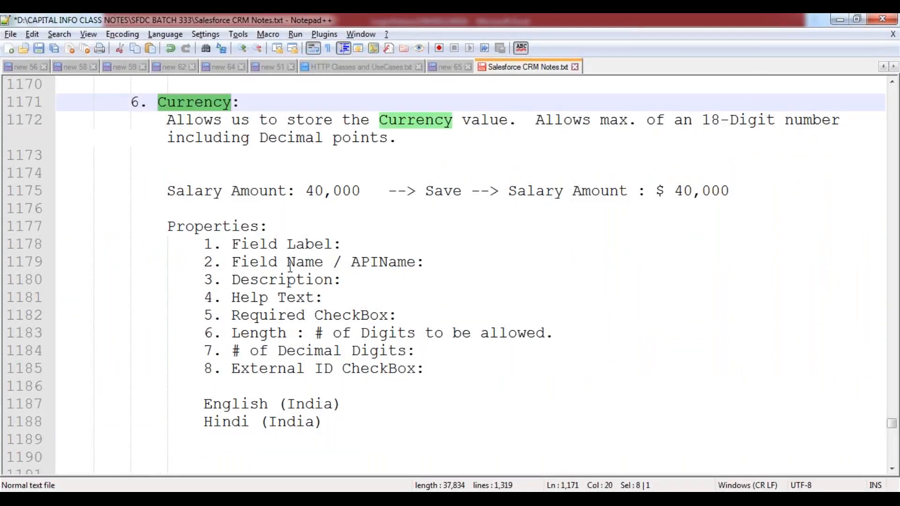
left_click(338, 425)
left_click(173, 447)
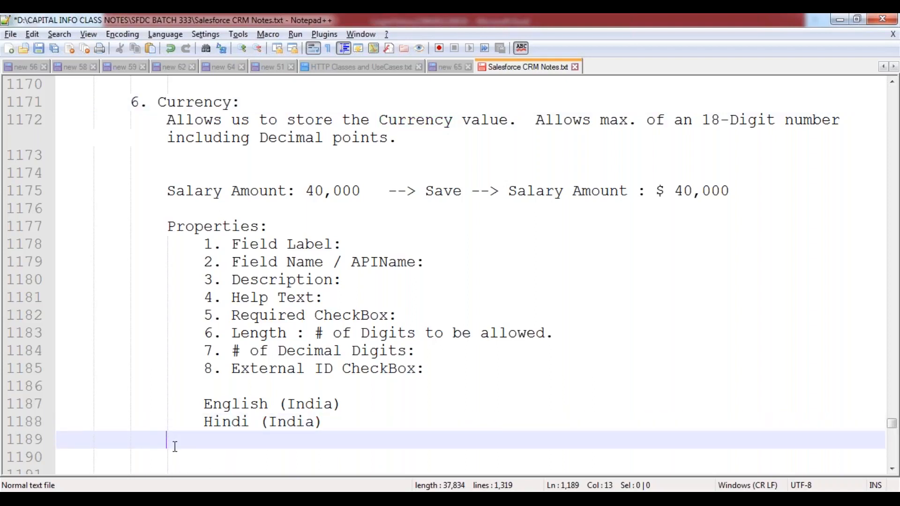
scroll(193, 444, "down", 1)
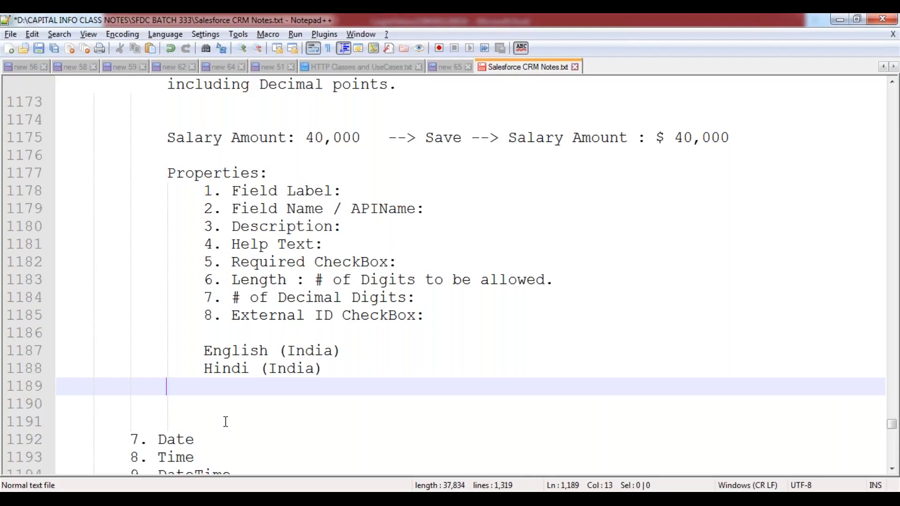
scroll(253, 419, "up", 2)
scroll(272, 389, "down", 3)
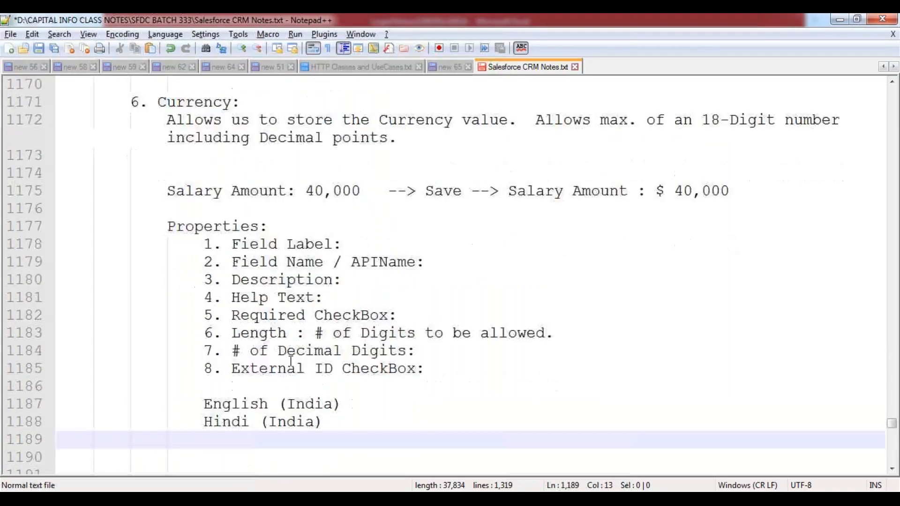
left_click(343, 318)
key("Delete")
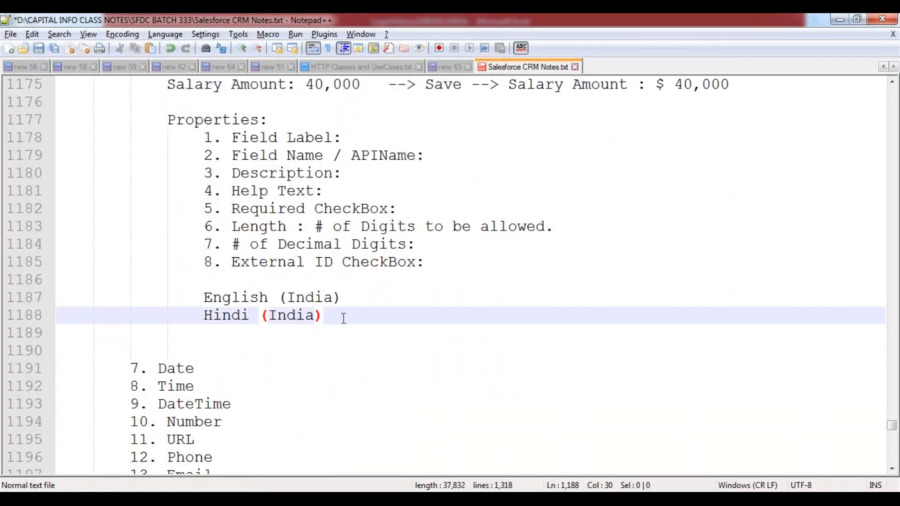
key("shift+Down")
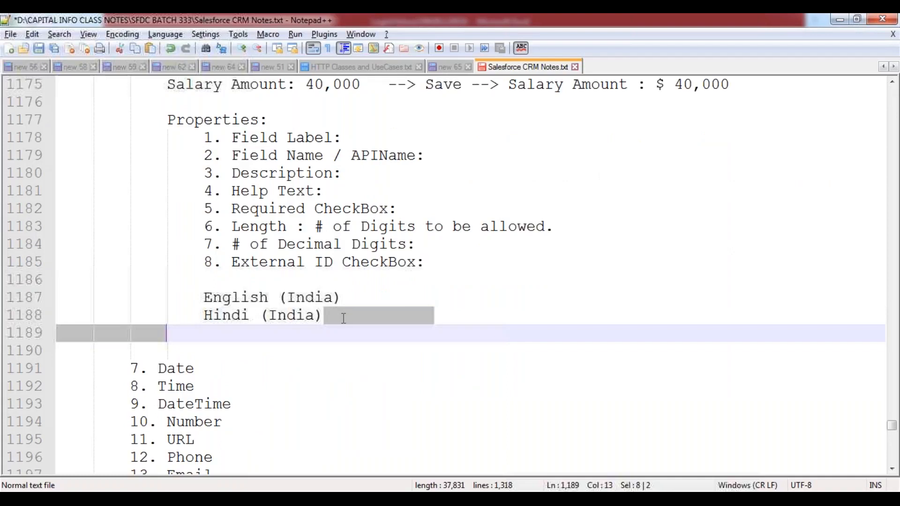
key("Delete")
- Add a colon after the "7. Date" entry, insert three blank lines beneath it, and indent the first one a level deeper
scroll(339, 317, "down", 3)
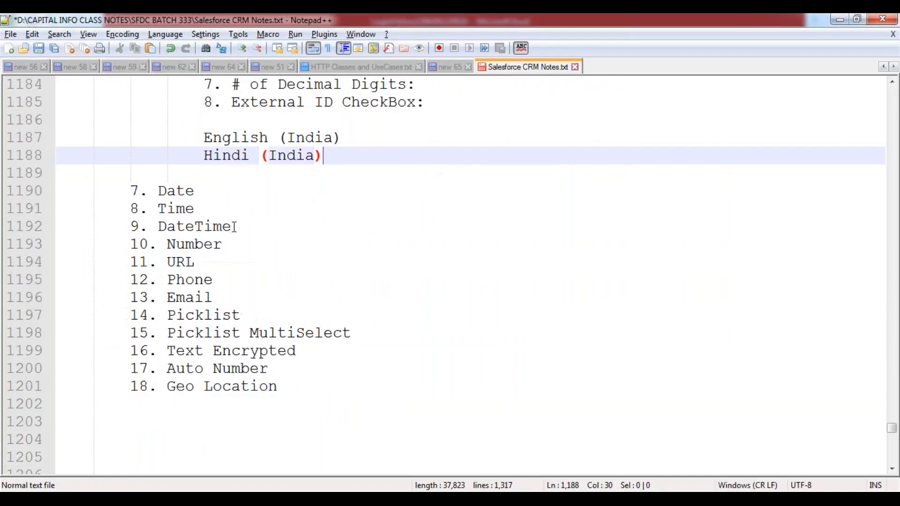
left_click(207, 195)
type(":")
key("Return")
key("Return")
key("Return")
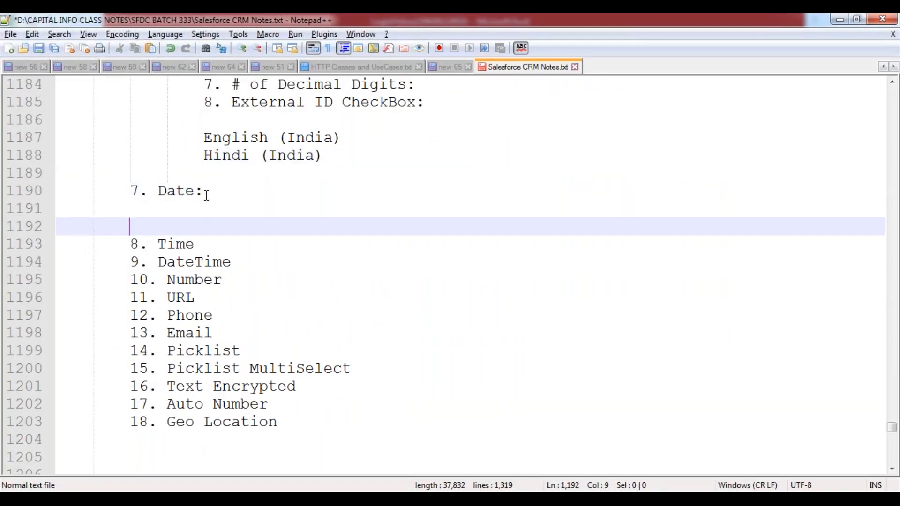
key("Up")
key("Up")
key("Up")
key("Down")
key("Tab")
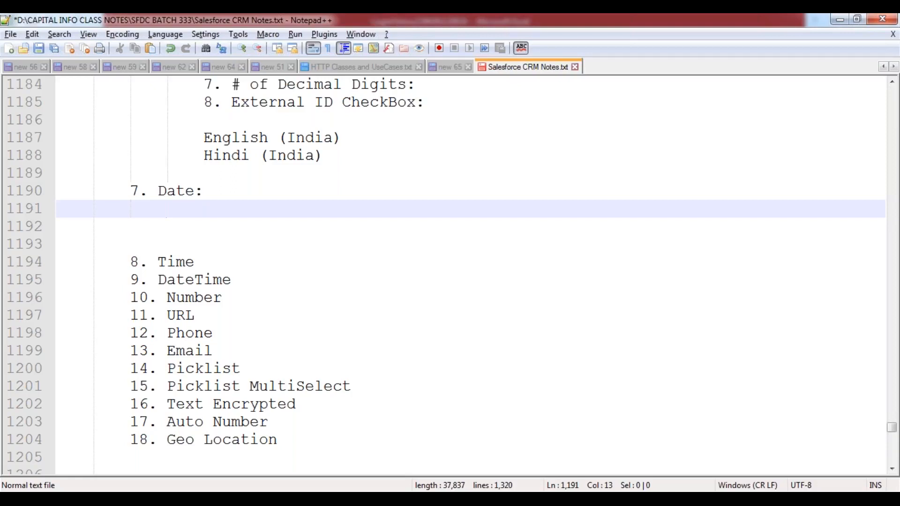
- Switch to the Paint drawing and choose the Rectangle shape with black as Color 1
key("alt+Tab")
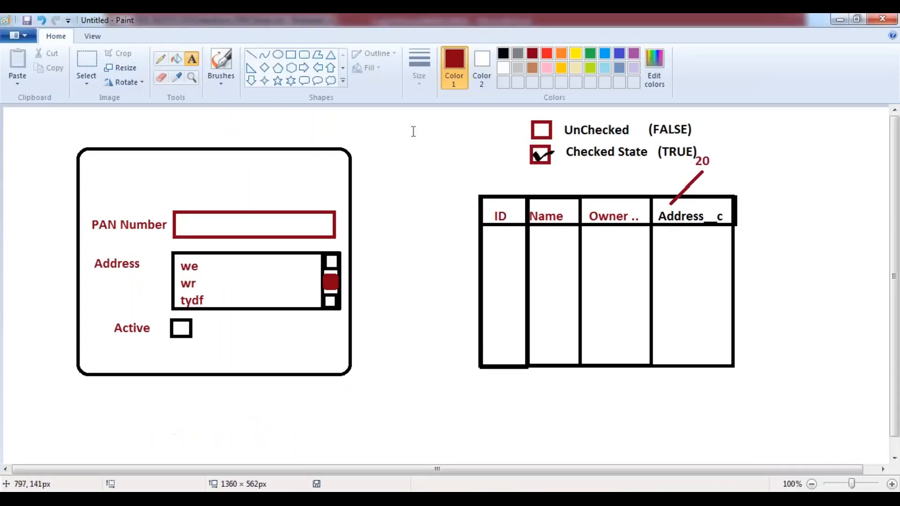
left_click(291, 57)
left_click(503, 53)
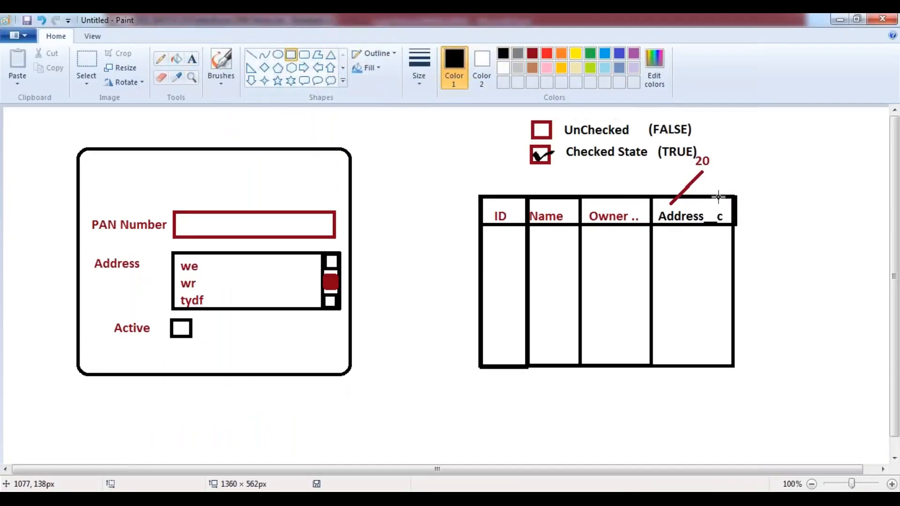